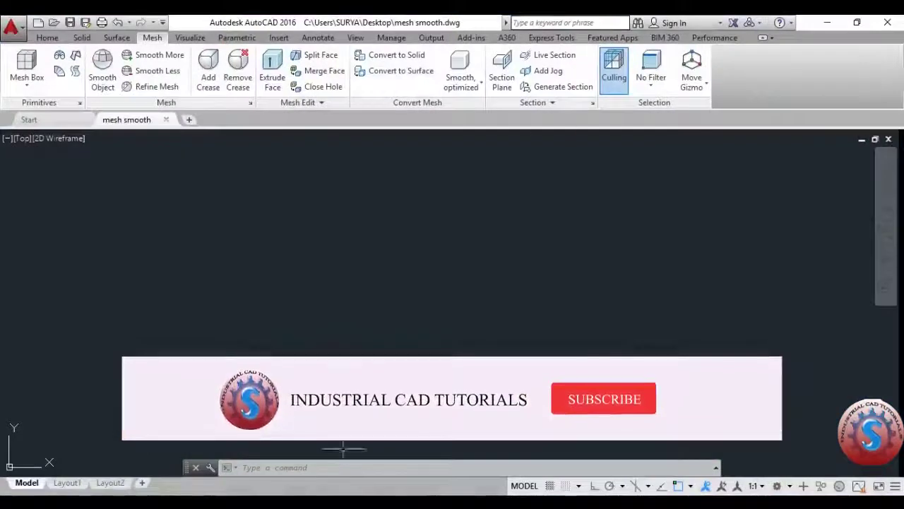
pyautogui.click(190, 37)
pyautogui.click(152, 37)
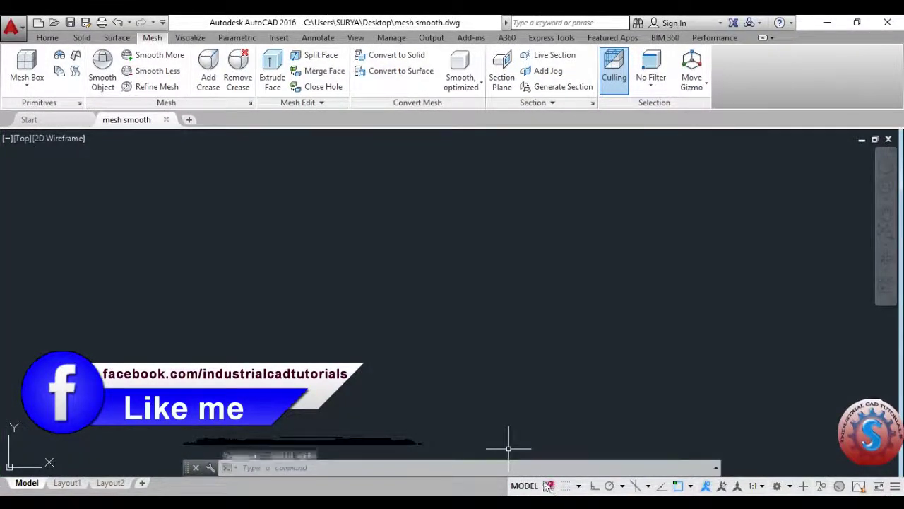
# - Turn off the drawing grid and save the drawing
pyautogui.click(549, 485)
pyautogui.press('Escape')
pyautogui.press('Escape')
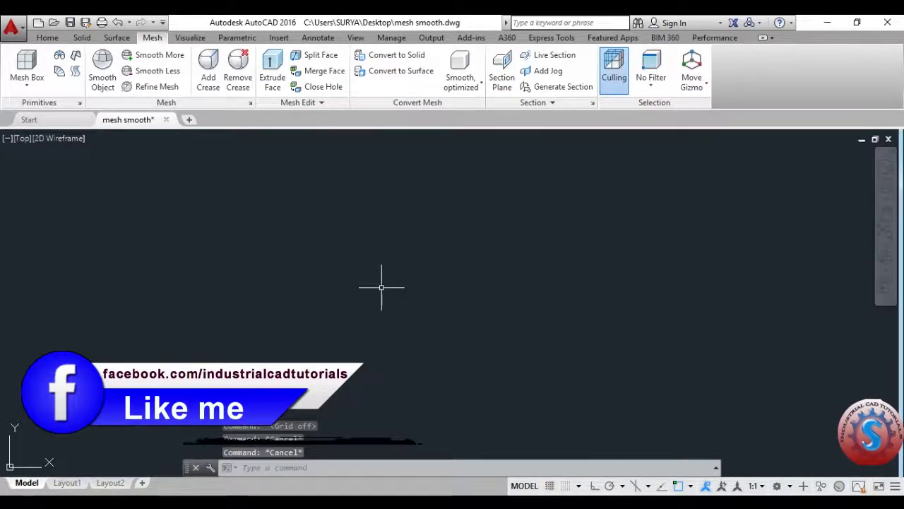
pyautogui.hotkey('ctrl', 's')
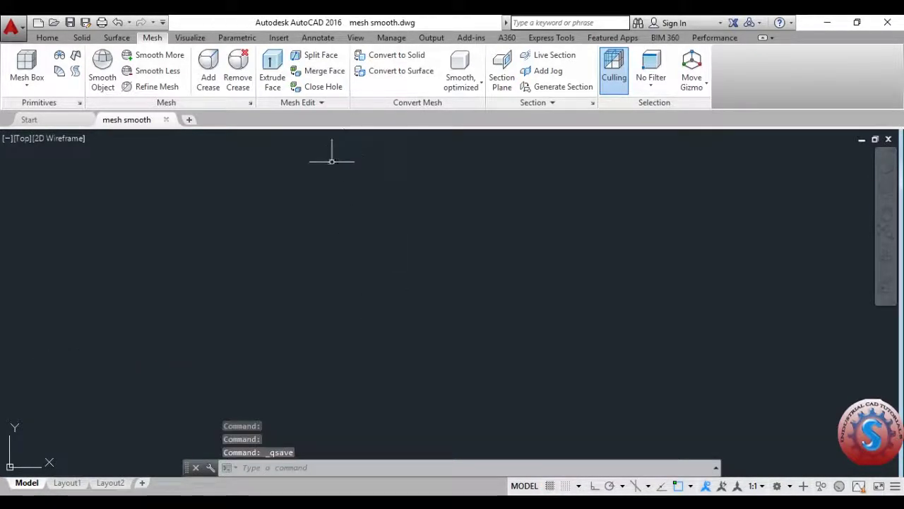
pyautogui.click(32, 86)
pyautogui.click(28, 111)
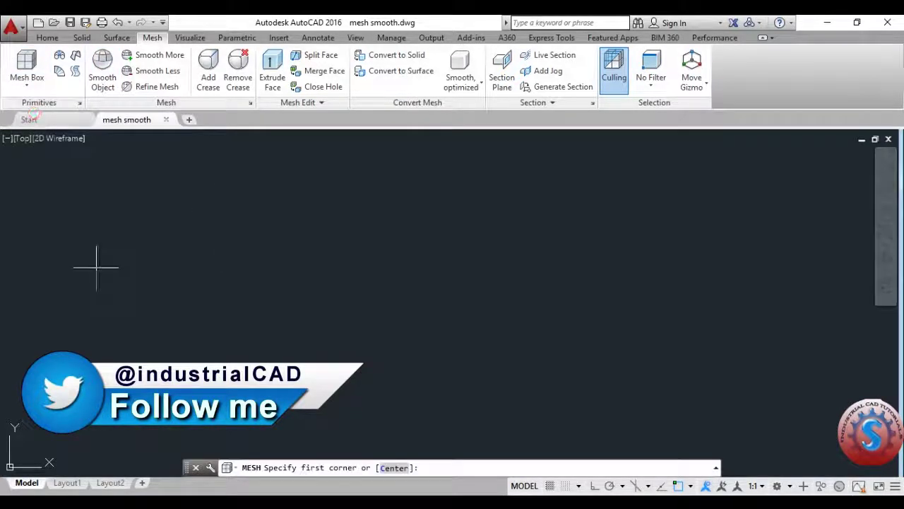
pyautogui.press('Escape')
pyautogui.press('Escape')
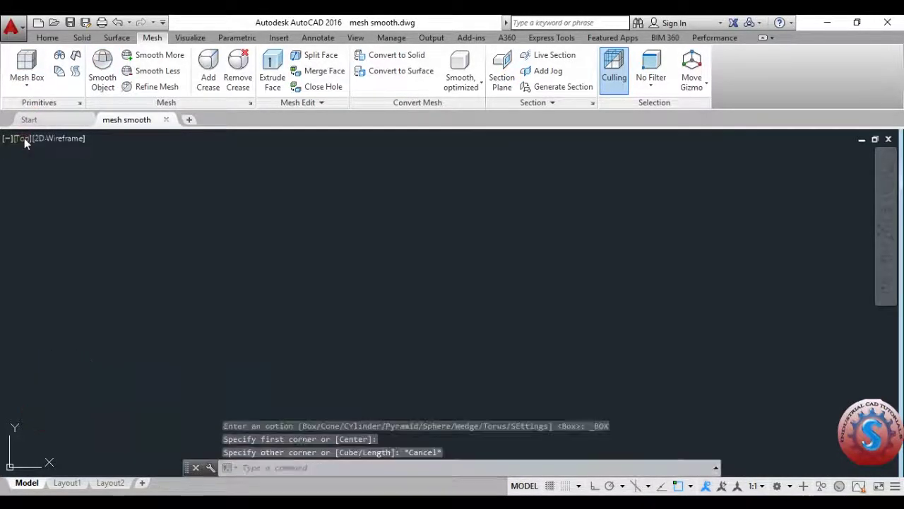
# - Switch the viewport to the SW Isometric view
pyautogui.click(23, 138)
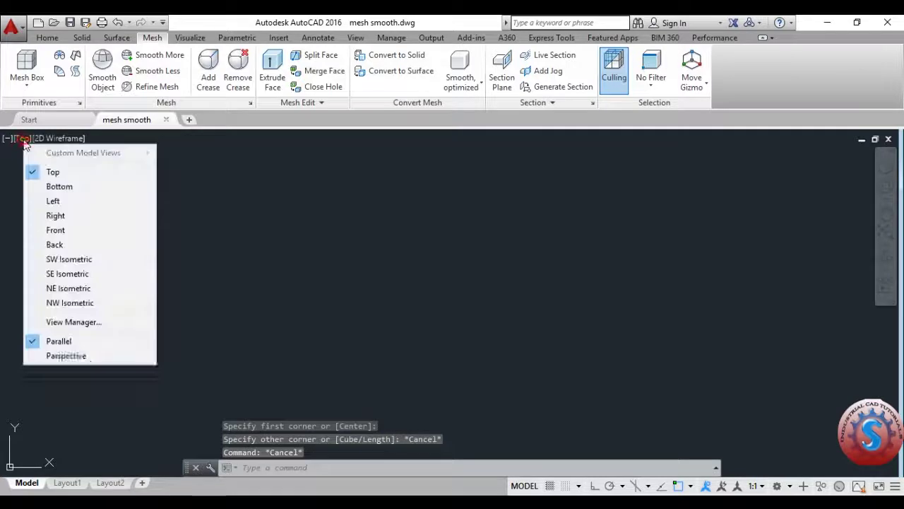
pyautogui.click(52, 257)
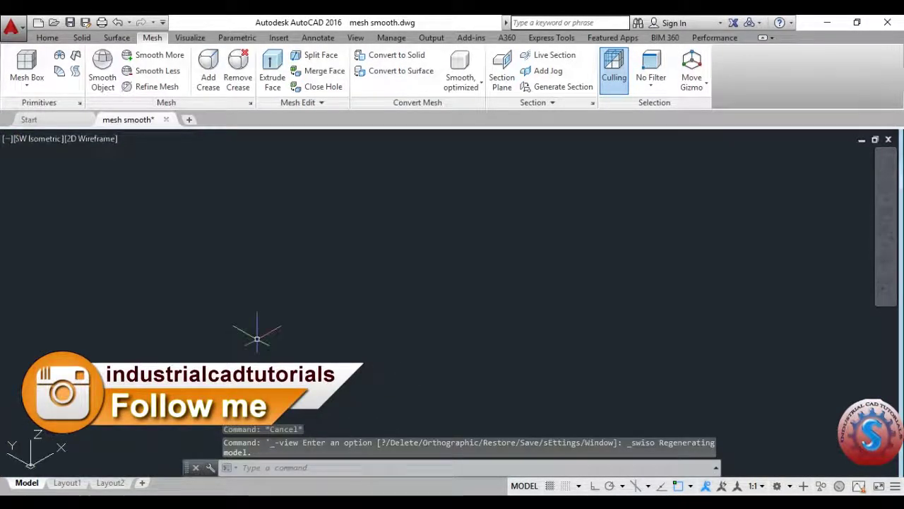
# - Set UCSICON to the Noorigin option and save the drawing
pyautogui.write('u')
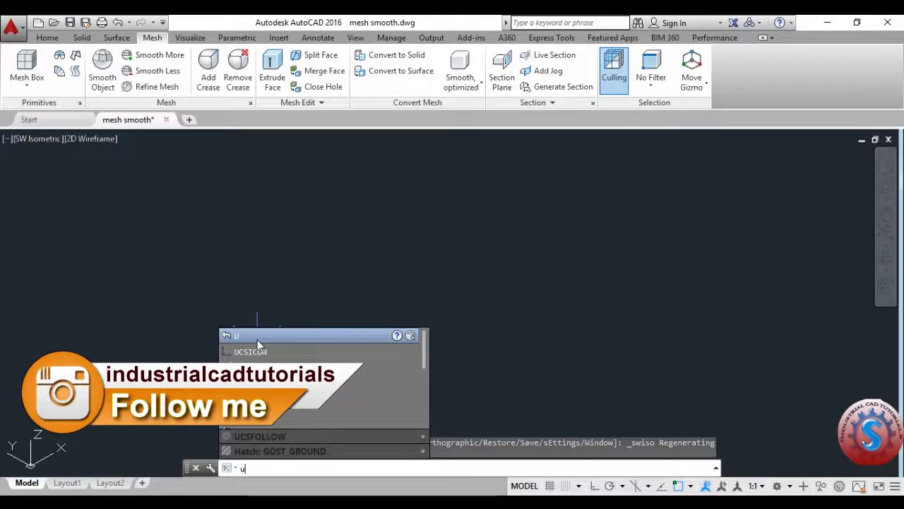
pyautogui.write('csicon')
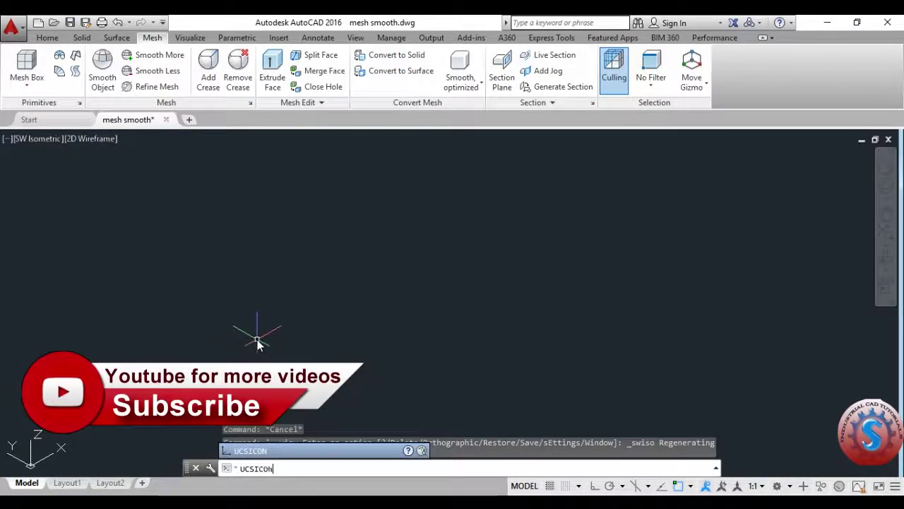
pyautogui.press('Return')
pyautogui.write('no')
pyautogui.press('Return')
pyautogui.press('Escape')
pyautogui.press('Escape')
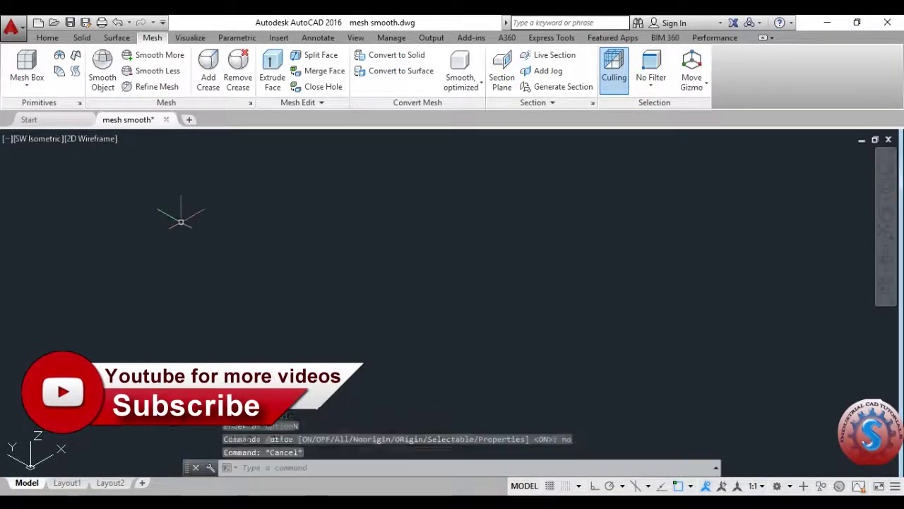
pyautogui.hotkey('ctrl', 's')
# - Draw a mesh box in the empty drawing area, extending about 228 units downward from its base
pyautogui.click(29, 86)
pyautogui.click(44, 113)
pyautogui.click(252, 271)
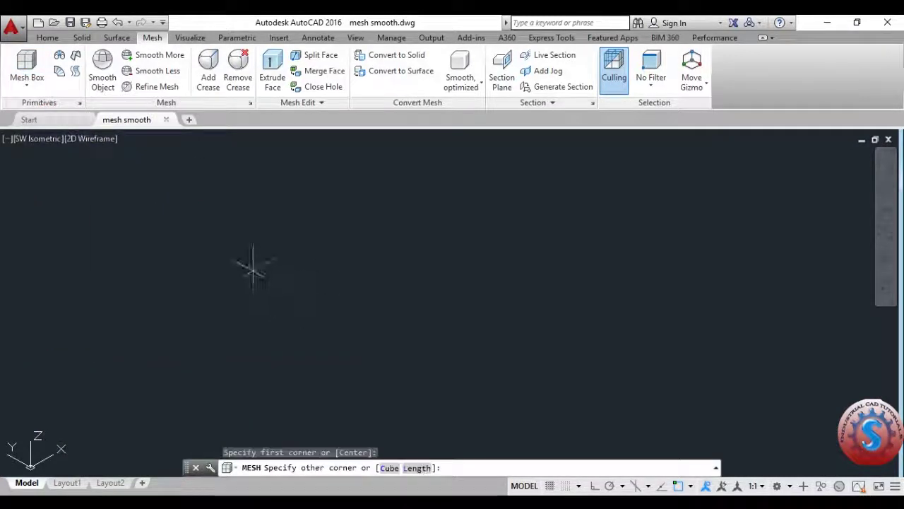
pyautogui.click(462, 238)
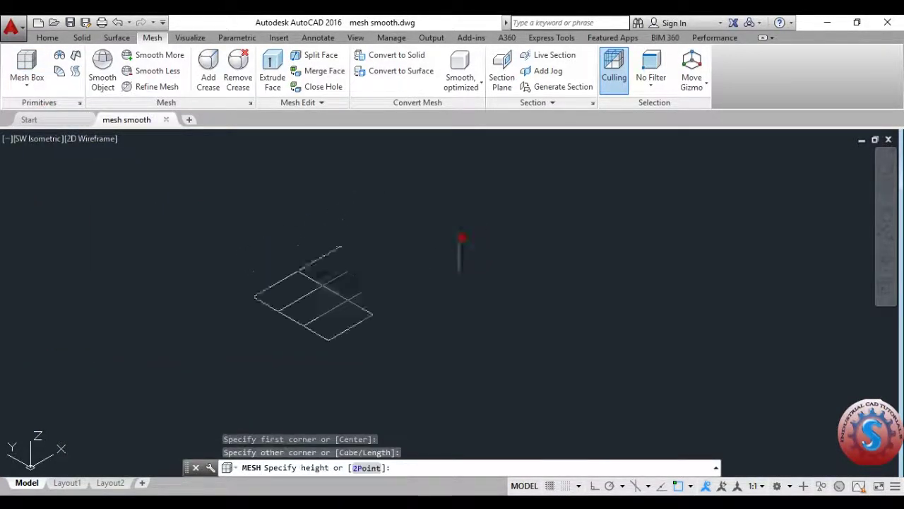
pyautogui.click(452, 338)
pyautogui.scroll(-3, 452, 338)
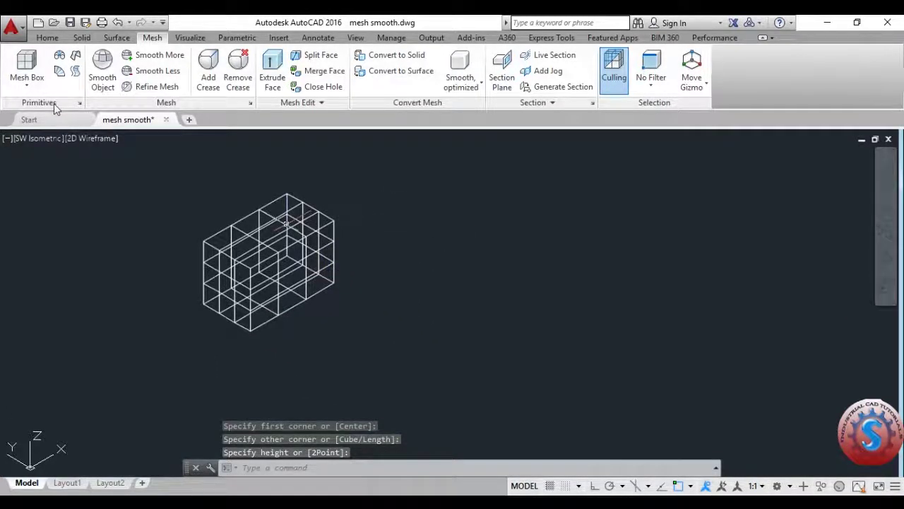
# - Change the viewport's visual style to Shaded with edges
pyautogui.click(85, 139)
pyautogui.click(131, 245)
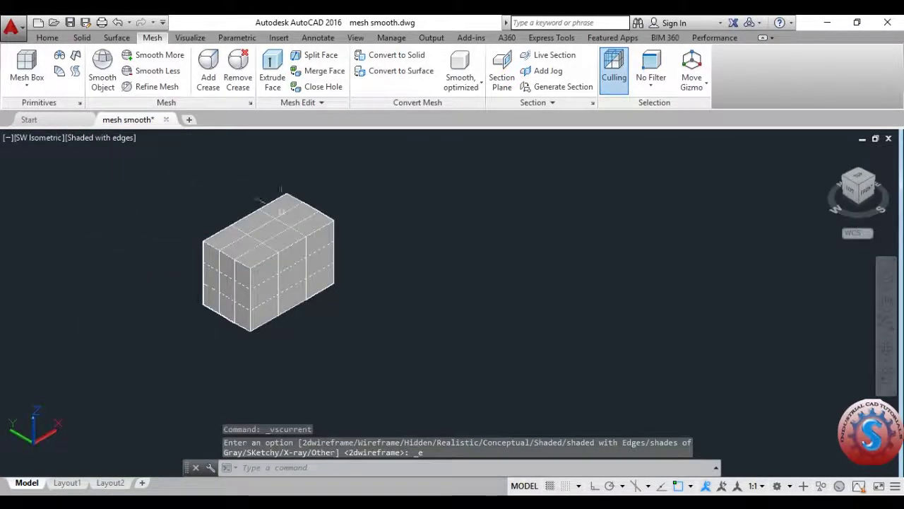
# - Try to convert the mesh box with Smooth Object, closing the message and leaving the command
pyautogui.moveTo(357, 256); pyautogui.dragTo(430, 259, button='middle')
pyautogui.scroll(2, 425, 262)
pyautogui.click(104, 78)
pyautogui.click(311, 260)
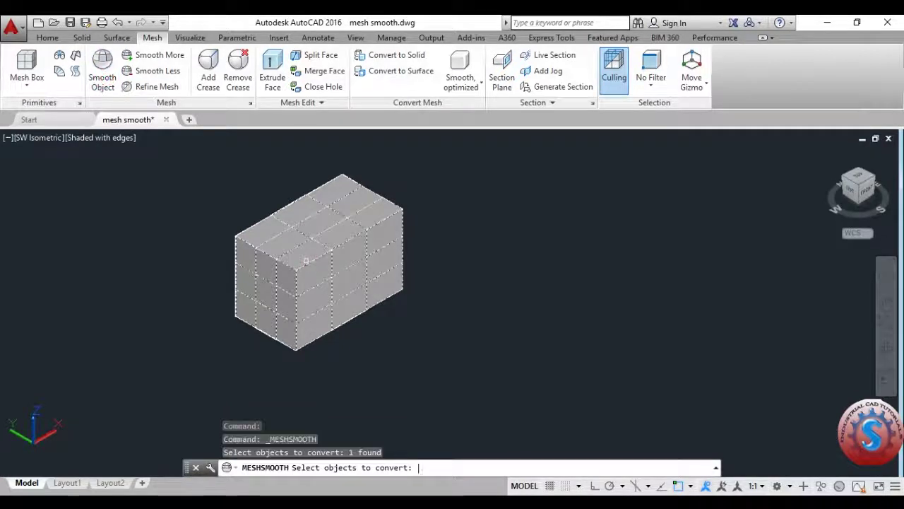
pyautogui.press('Return')
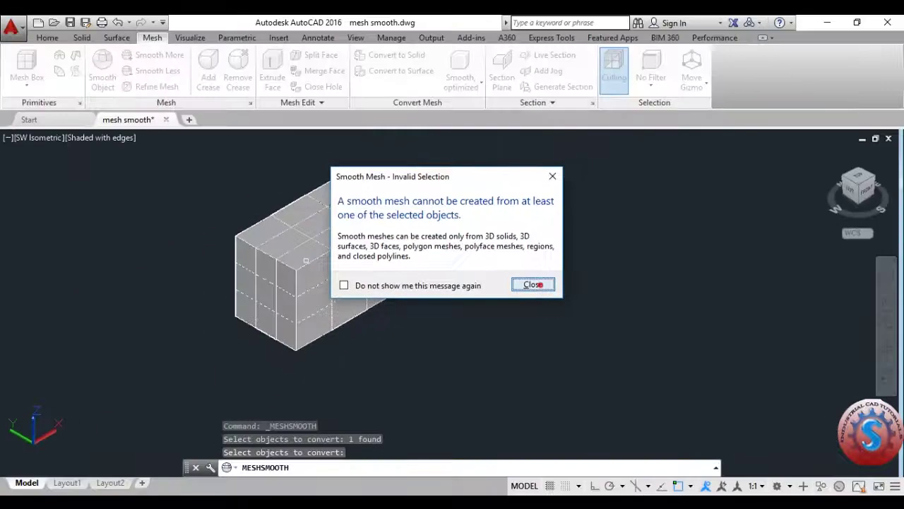
pyautogui.click(694, 377)
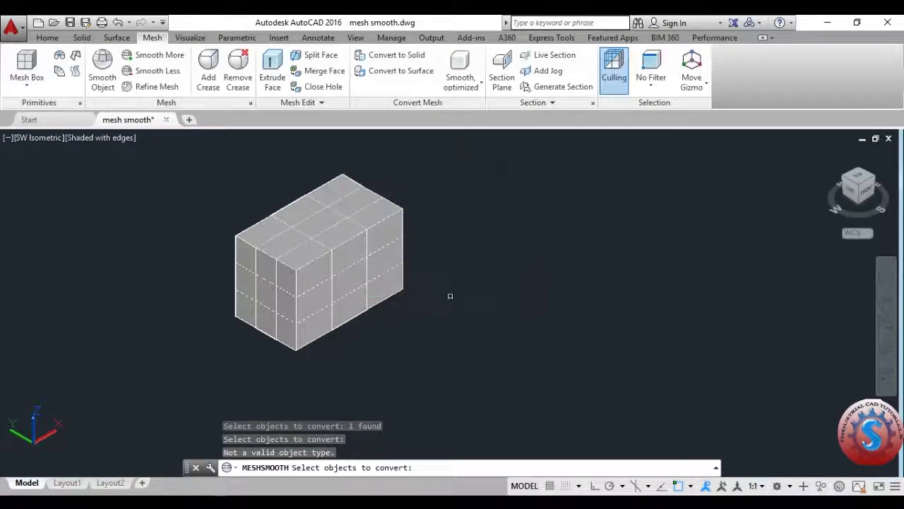
pyautogui.press('Escape')
# - Select the mesh box with a crossing window and delete it
pyautogui.scroll(-5, 220, 281)
pyautogui.scroll(2, 221, 281)
pyautogui.moveTo(207, 281); pyautogui.dragTo(214, 231, button='middle')
pyautogui.scroll(2, 233, 248)
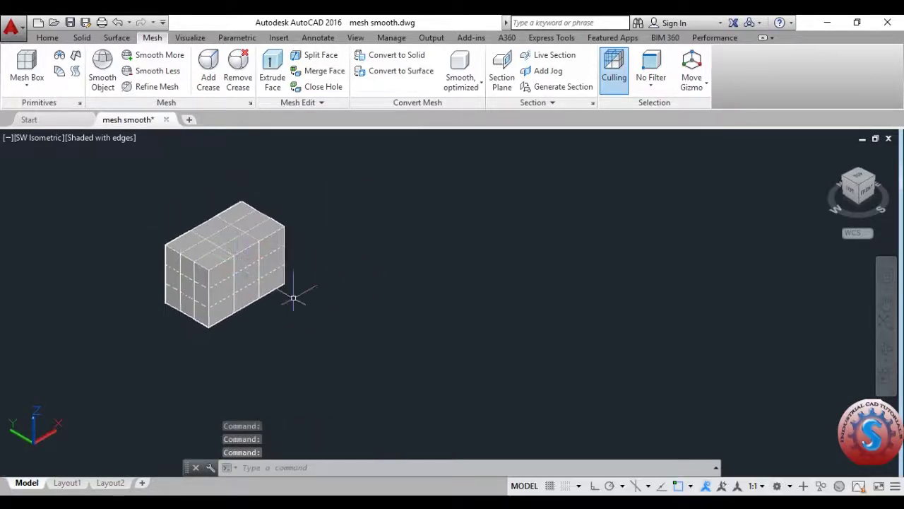
pyautogui.click(311, 315)
pyautogui.click(168, 204)
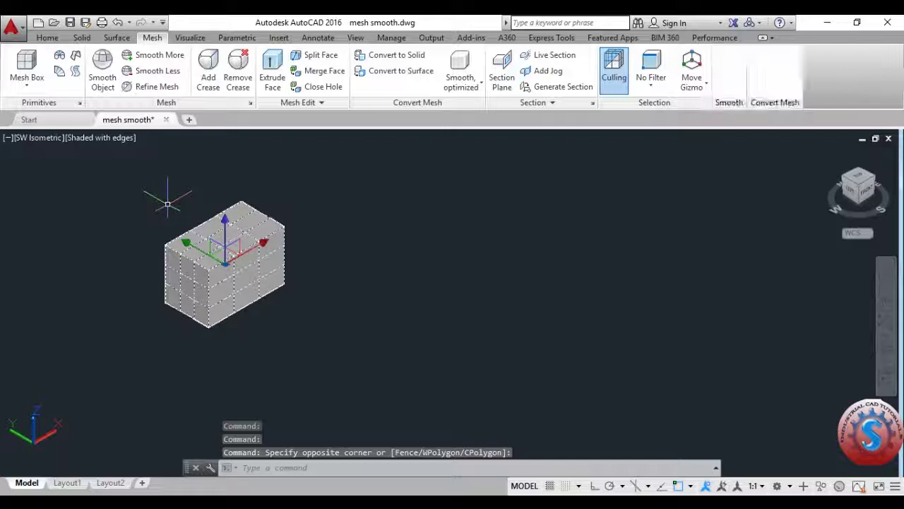
pyautogui.press('Delete')
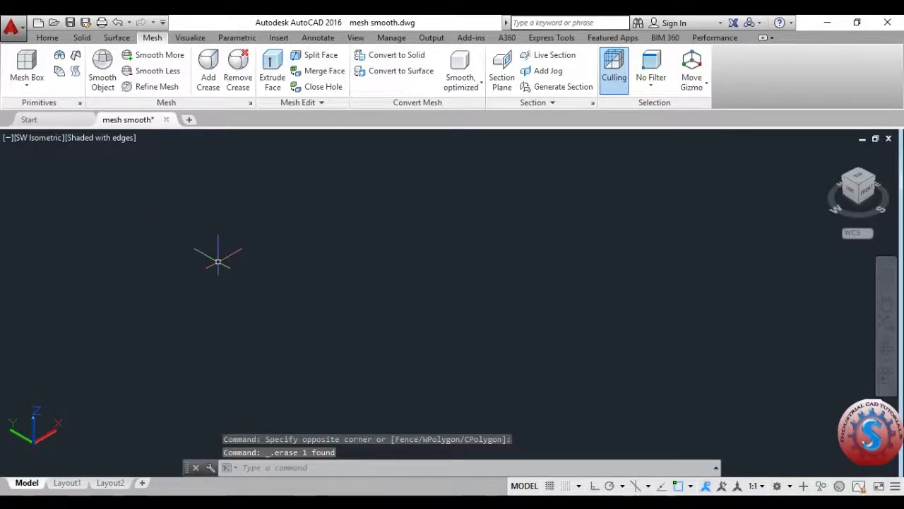
# - Draw a solid box in the empty drawing area, extending about 280 units downward from its base
pyautogui.click(82, 38)
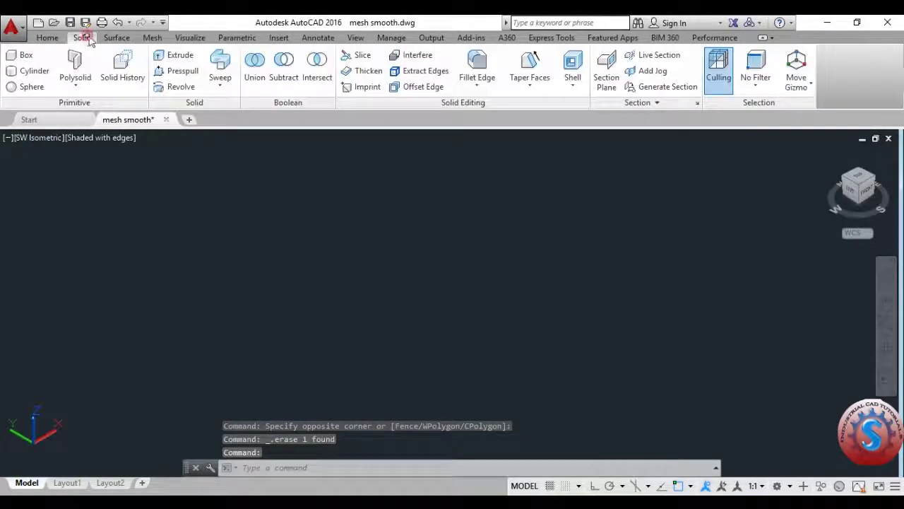
pyautogui.click(27, 55)
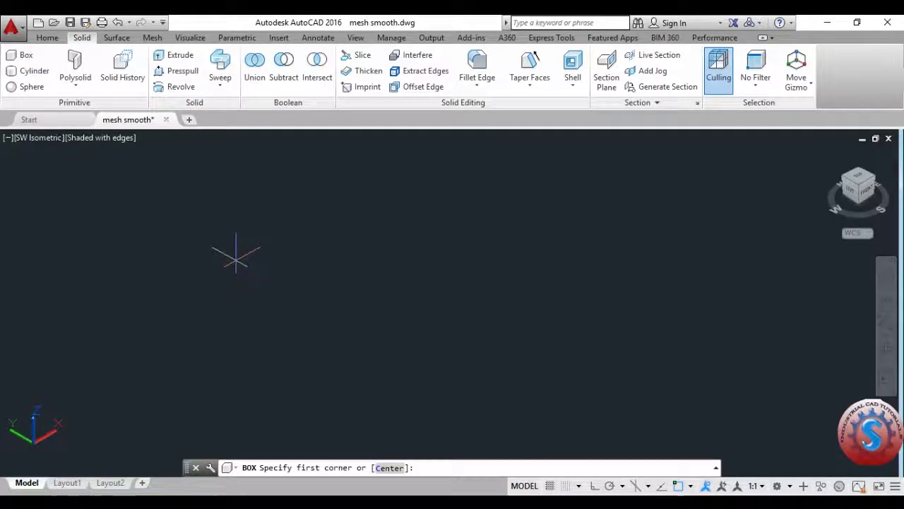
pyautogui.click(236, 259)
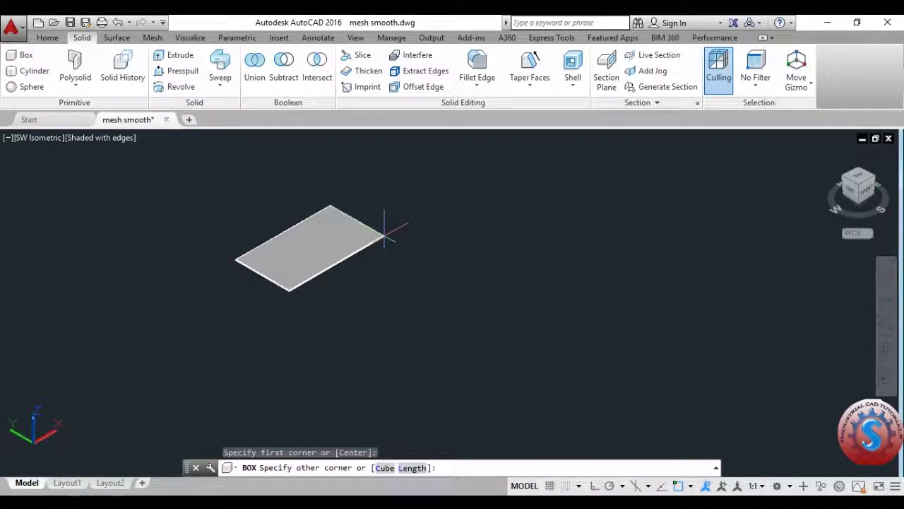
pyautogui.click(386, 240)
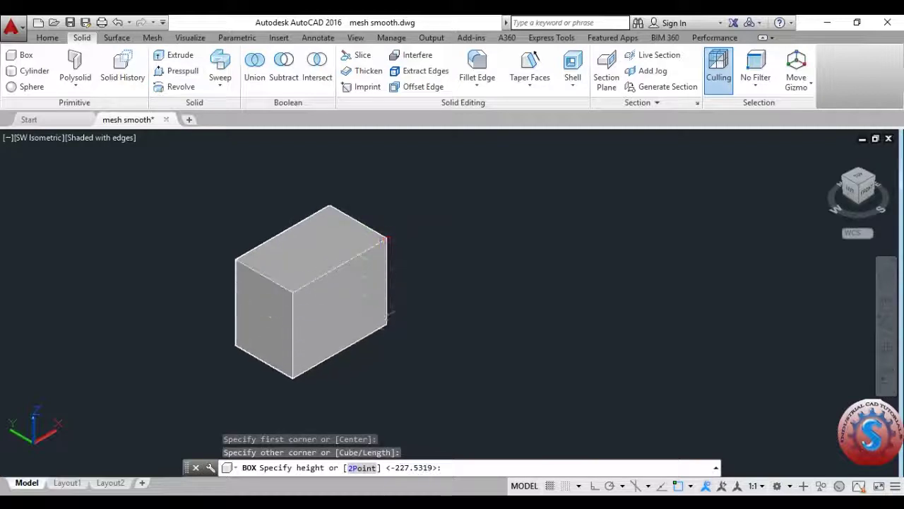
pyautogui.click(368, 306)
# - Convert the solid box into a smooth mesh with Smooth Object
pyautogui.moveTo(448, 307); pyautogui.dragTo(406, 265, button='middle')
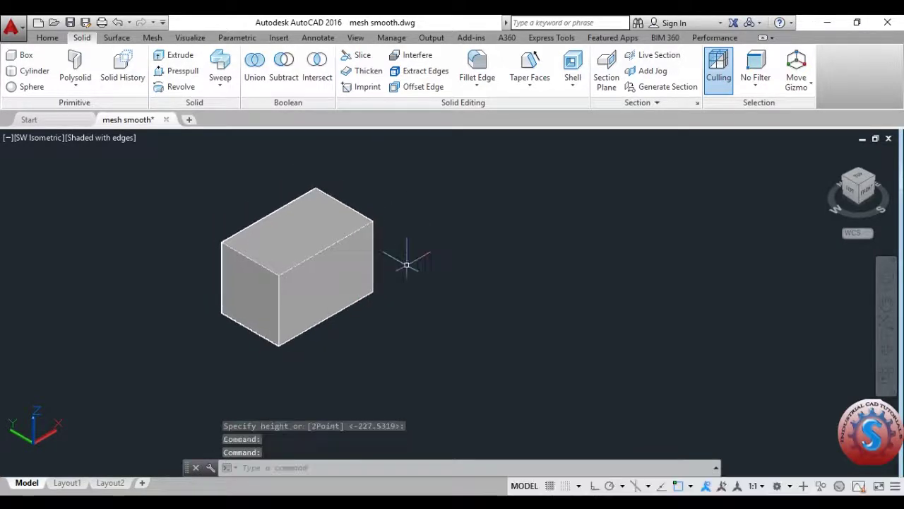
pyautogui.click(152, 39)
pyautogui.click(103, 74)
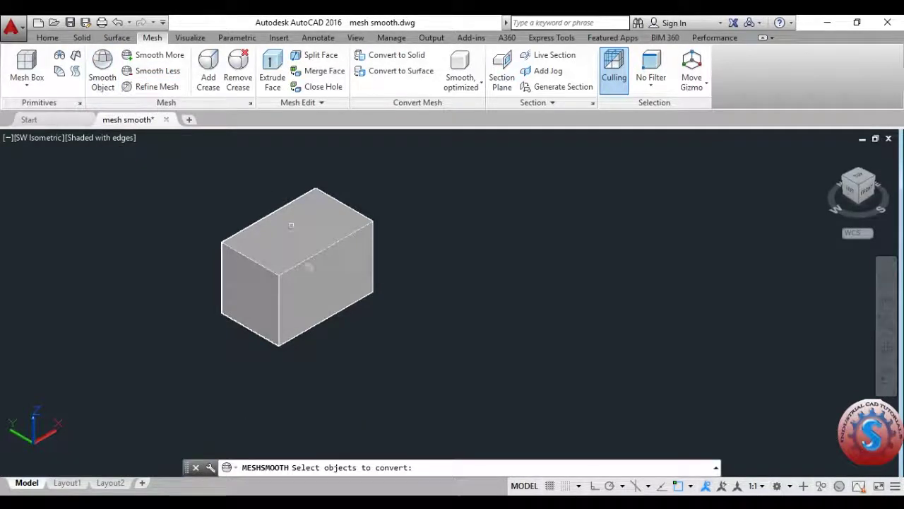
pyautogui.click(303, 254)
pyautogui.press('Return')
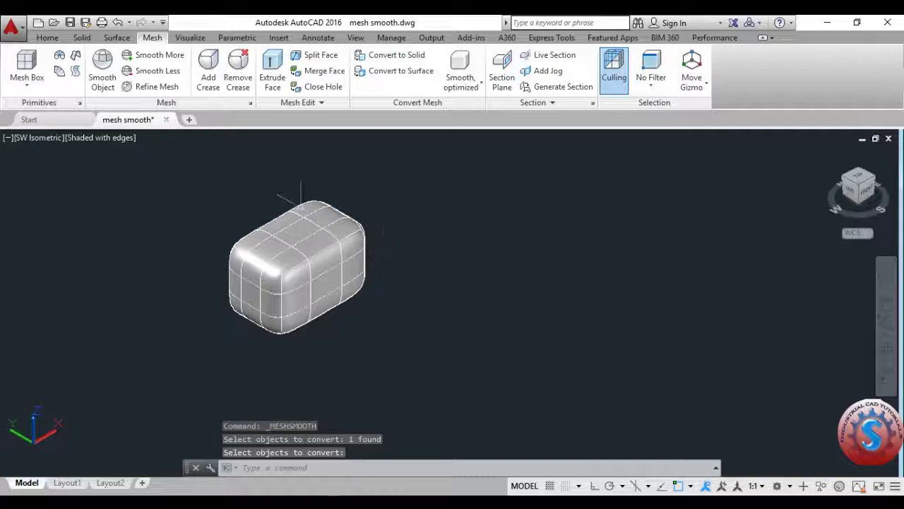
# - Draw a second, longer solid box beside the smoothed box, with its height extending downward
pyautogui.click(82, 38)
pyautogui.click(22, 55)
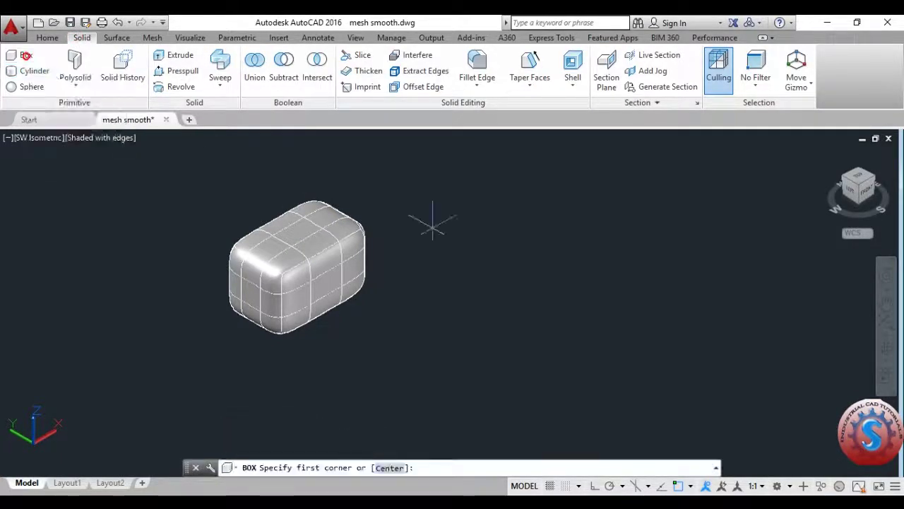
pyautogui.click(398, 302)
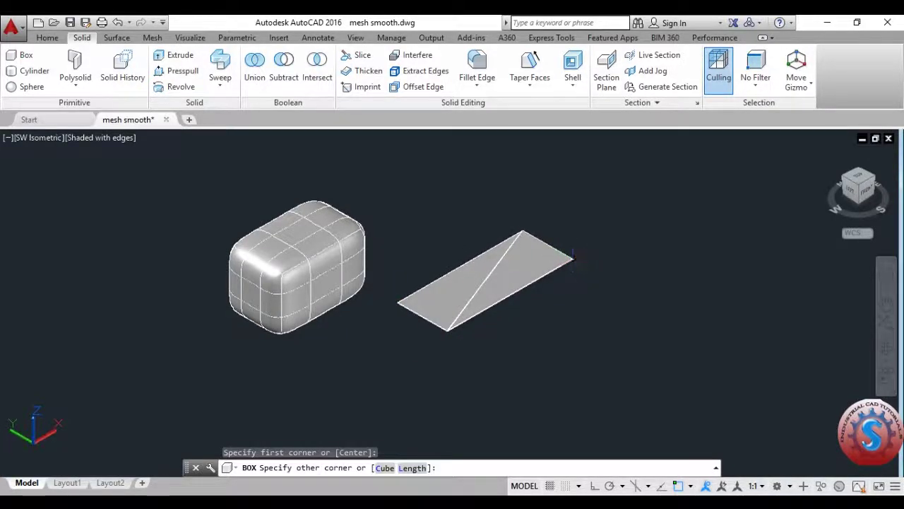
pyautogui.click(573, 257)
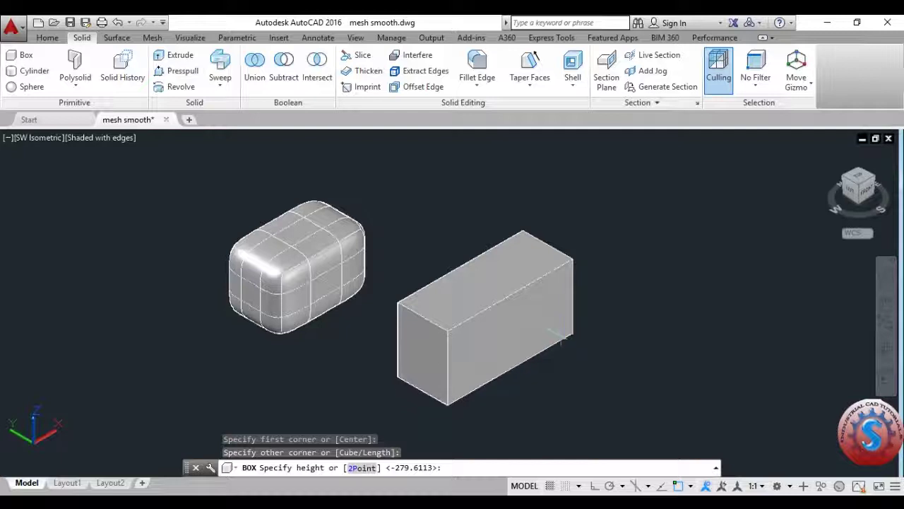
pyautogui.click(548, 320)
# - Convert the longer solid box into a smooth mesh with Smooth Object
pyautogui.moveTo(519, 297); pyautogui.dragTo(456, 274, button='middle')
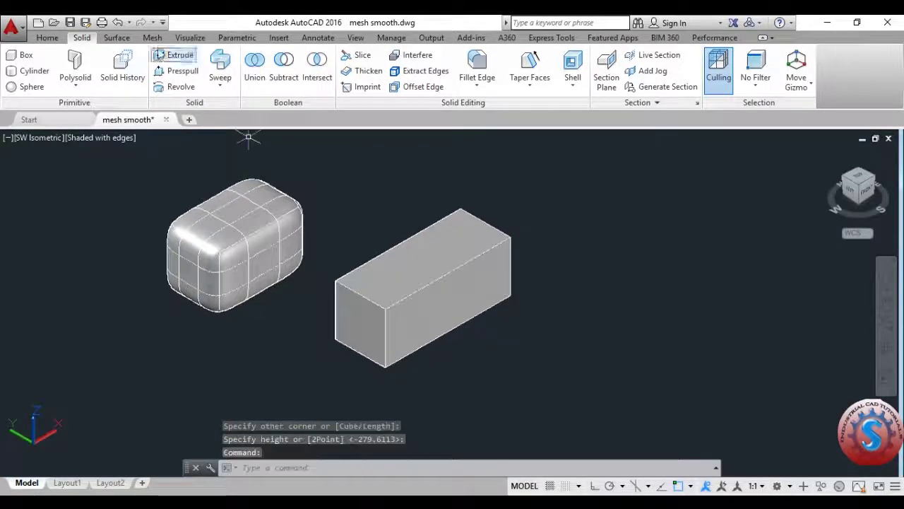
pyautogui.click(154, 38)
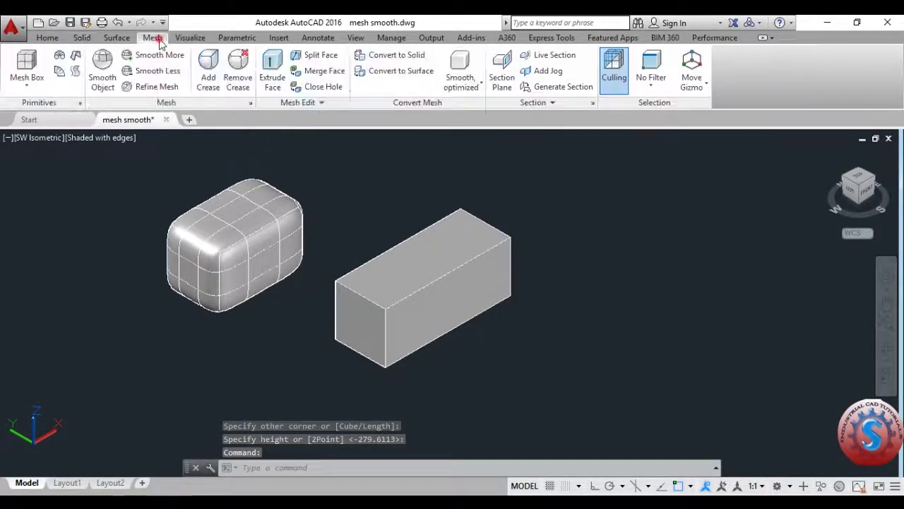
pyautogui.click(102, 83)
pyautogui.click(444, 273)
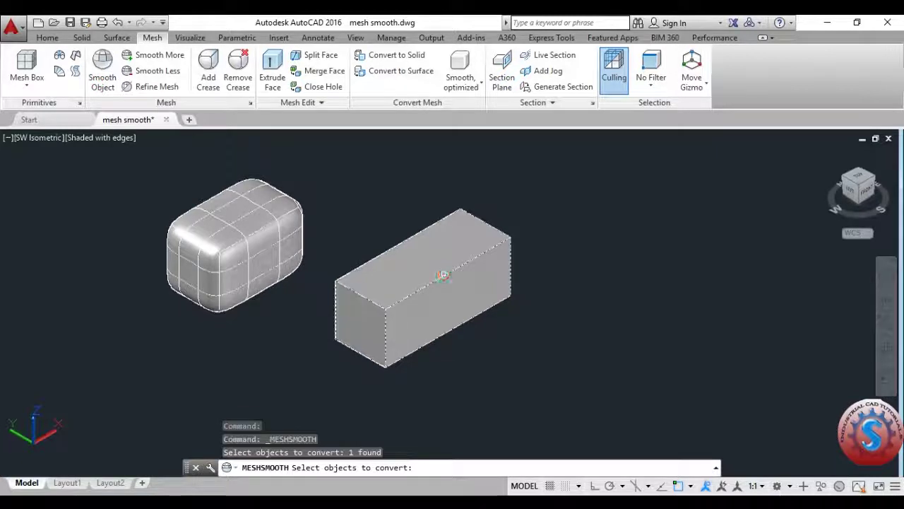
pyautogui.press('Return')
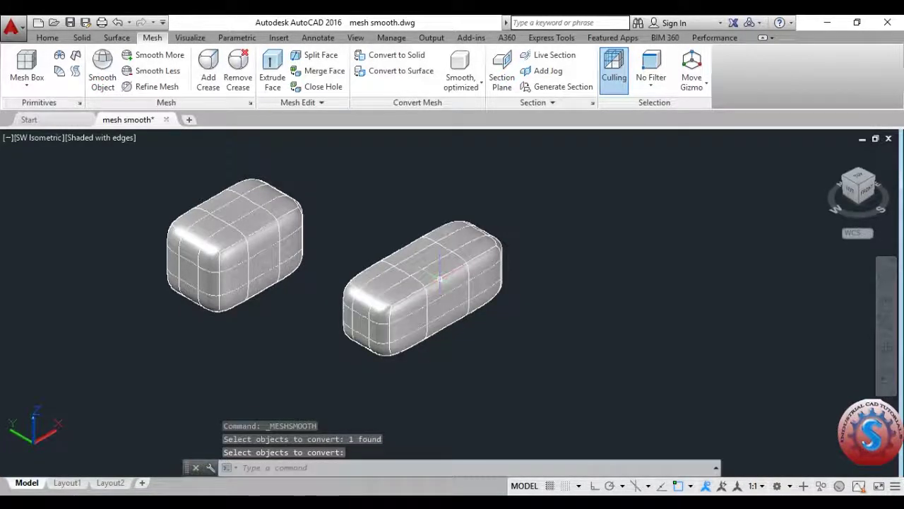
# - Check the properties of the longer smoothed mesh, including its smoothness level, and close them
pyautogui.click(441, 284)
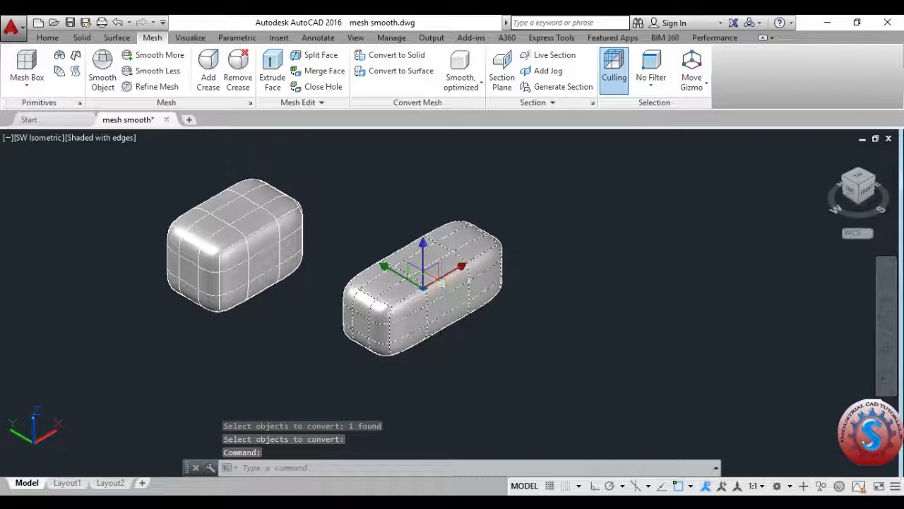
pyautogui.hotkey('ctrl', '1')
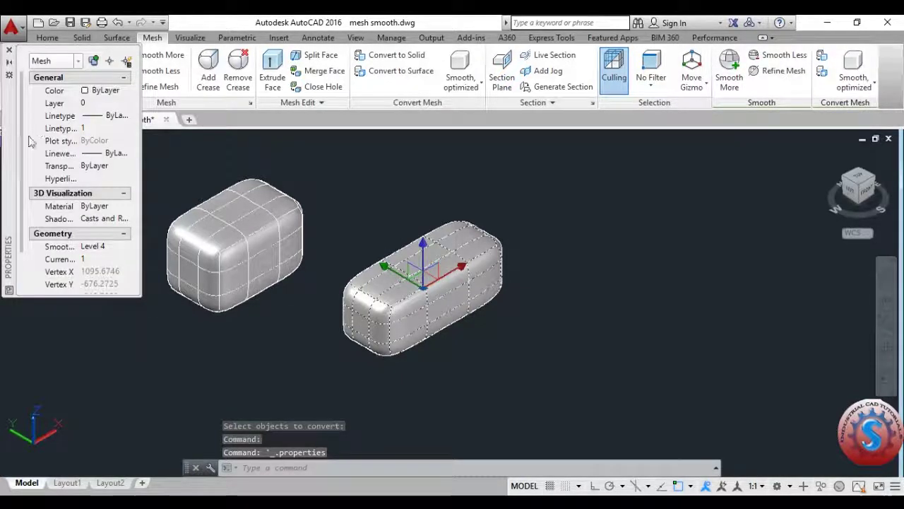
pyautogui.click(9, 52)
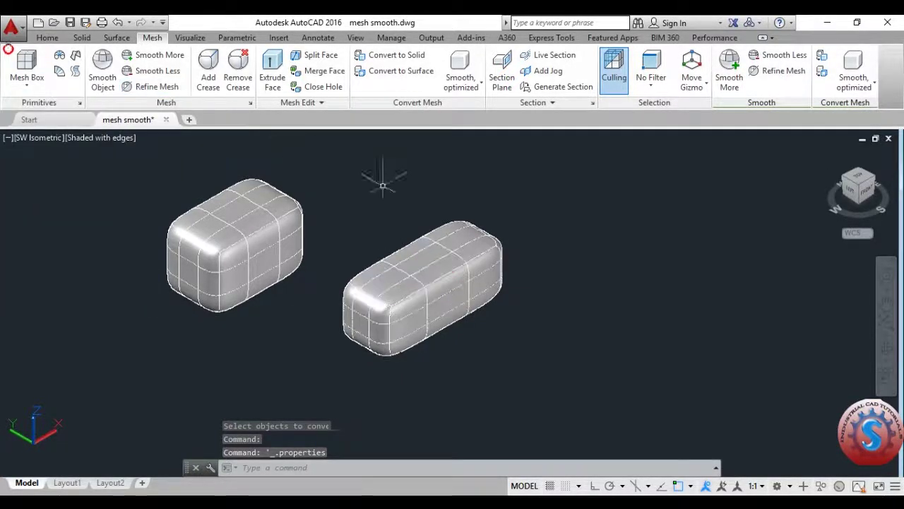
pyautogui.press('Escape')
pyautogui.press('Escape')
# - Erase the longer smoothed mesh, leaving only the first smoothed box
pyautogui.click(539, 349)
pyautogui.click(395, 207)
pyautogui.press('Delete')
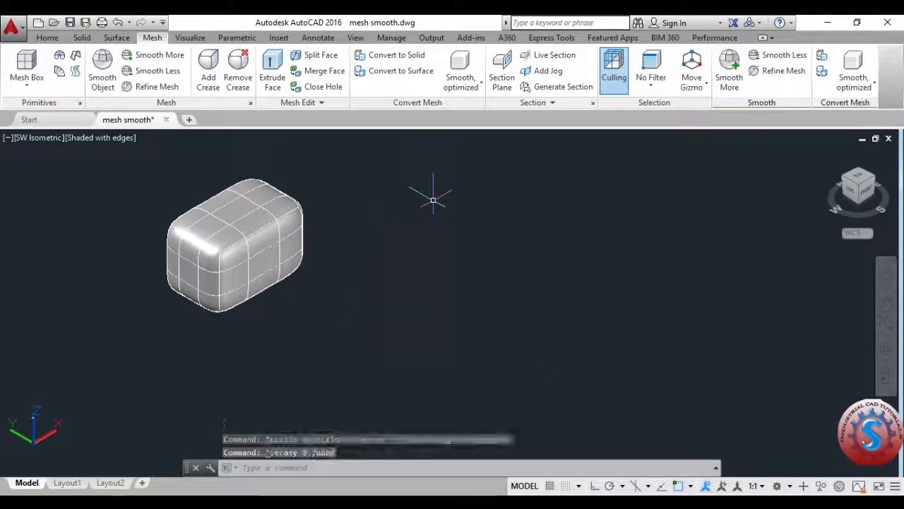
# - Draw an open, arching three-point spline in the empty area beside the smoothed box
pyautogui.scroll(2, 309, 261)
pyautogui.moveTo(346, 265); pyautogui.dragTo(365, 265, button='middle')
pyautogui.scroll(-2, 348, 228)
pyautogui.scroll(2, 346, 223)
pyautogui.moveTo(347, 223); pyautogui.dragTo(335, 245, button='middle')
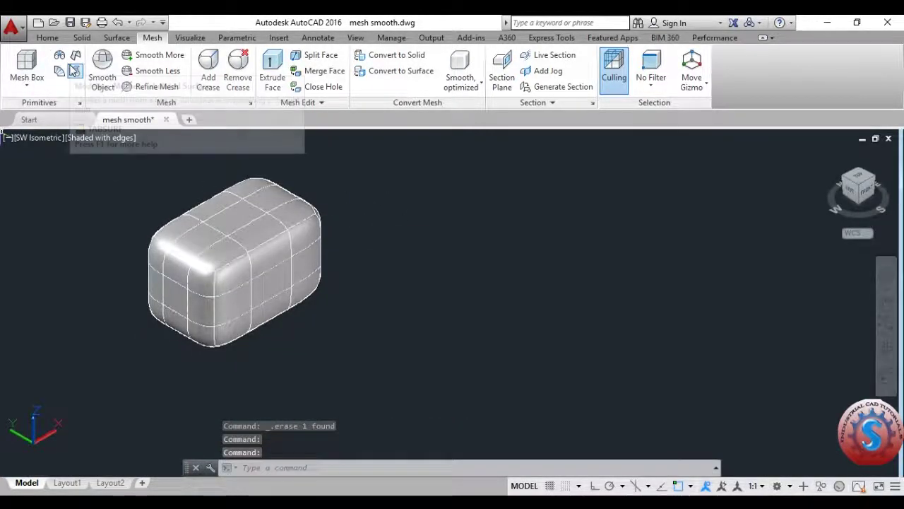
pyautogui.click(83, 38)
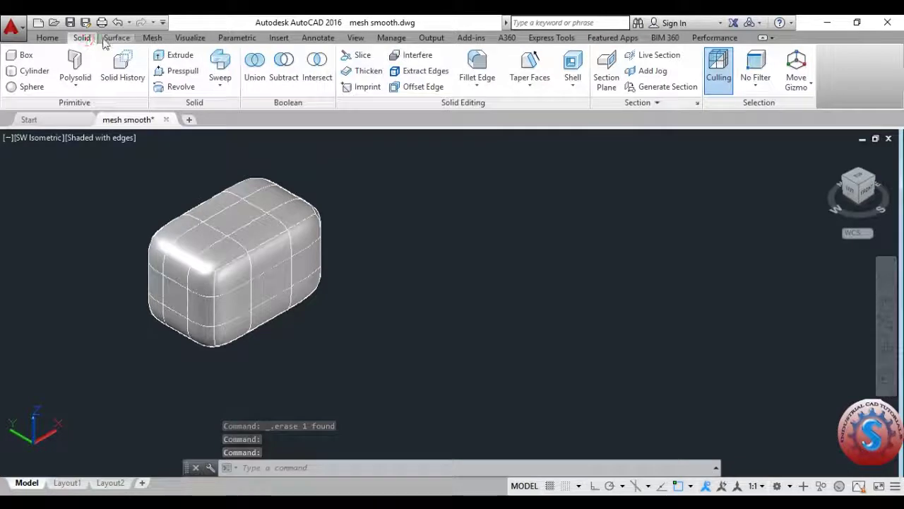
pyautogui.click(113, 38)
pyautogui.press('Escape')
pyautogui.press('Escape')
pyautogui.press('Escape')
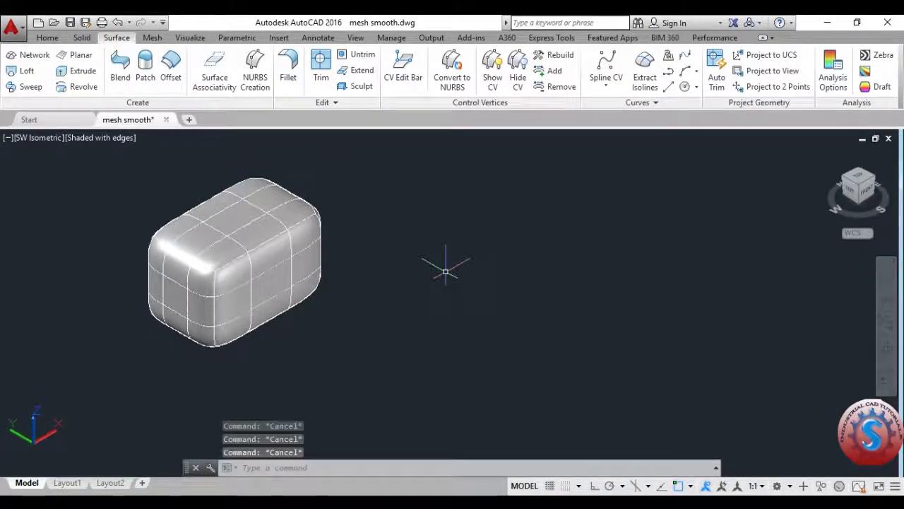
pyautogui.write('spli')
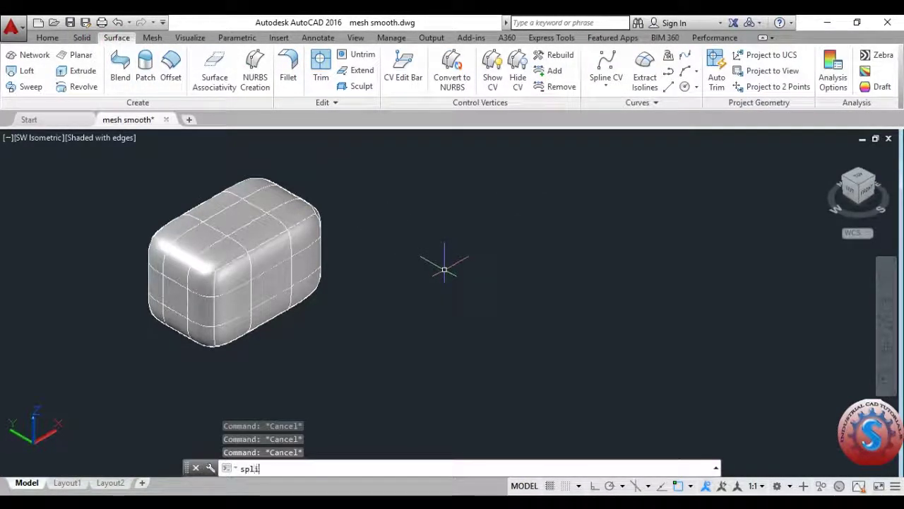
pyautogui.write('ne')
pyautogui.press('Return')
pyautogui.click(367, 306)
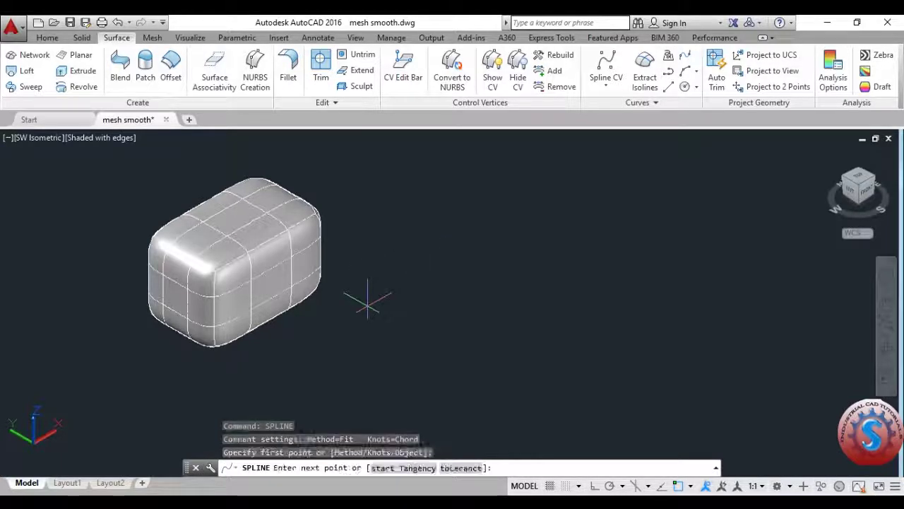
pyautogui.click(429, 251)
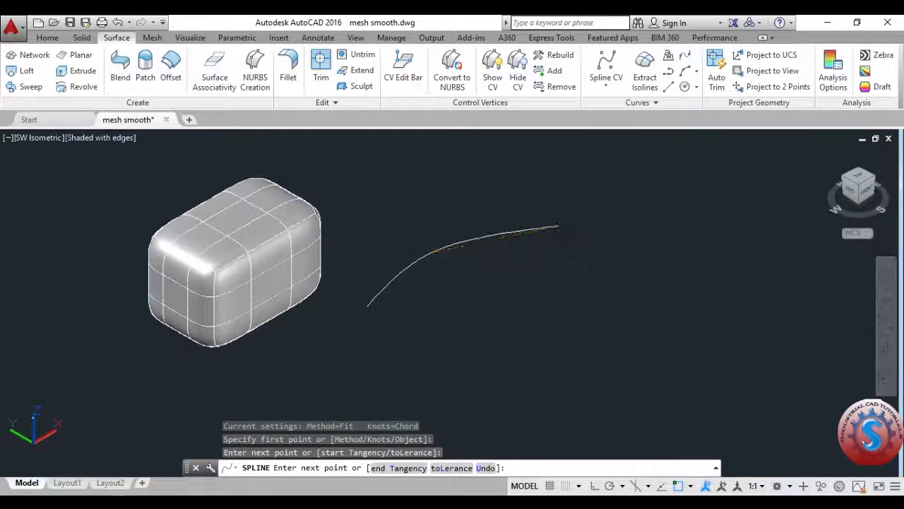
pyautogui.click(558, 226)
pyautogui.press('Return')
pyautogui.press('Return')
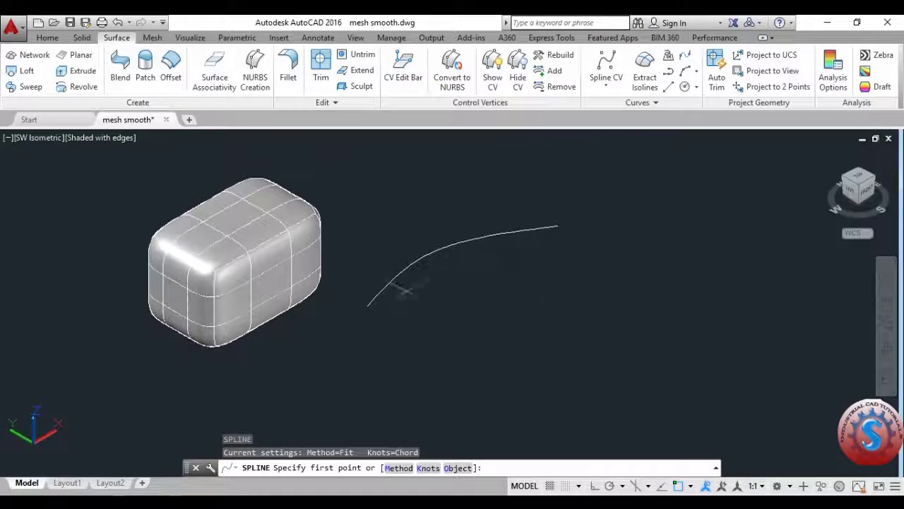
# - Extrude the spline downward by about 331 units into a curved surface
pyautogui.click(83, 72)
pyautogui.click(465, 241)
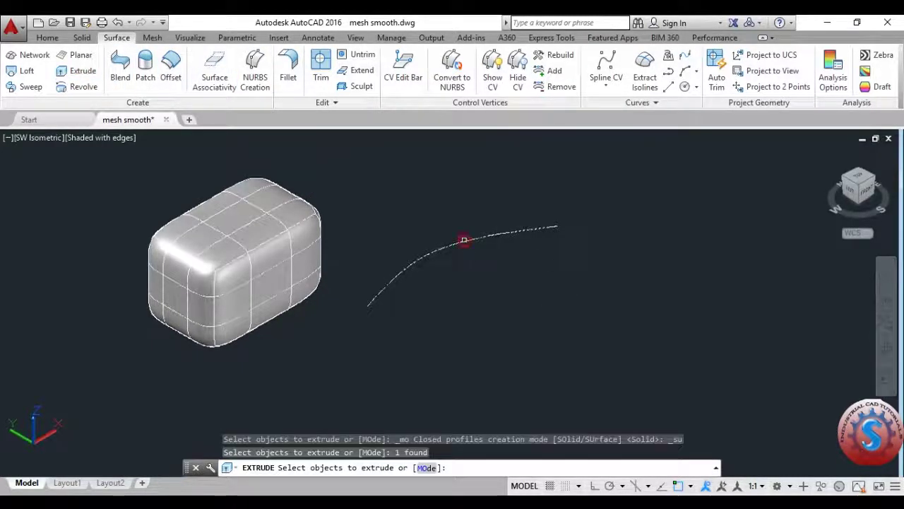
pyautogui.press('Return')
pyautogui.click(467, 356)
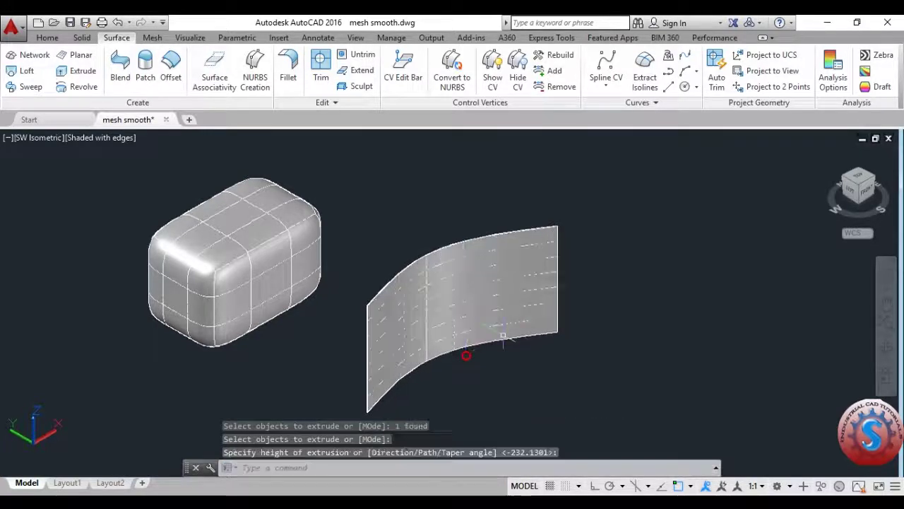
# - Try to convert the spline and the extruded surface together into a smooth mesh
pyautogui.scroll(-2, 467, 339)
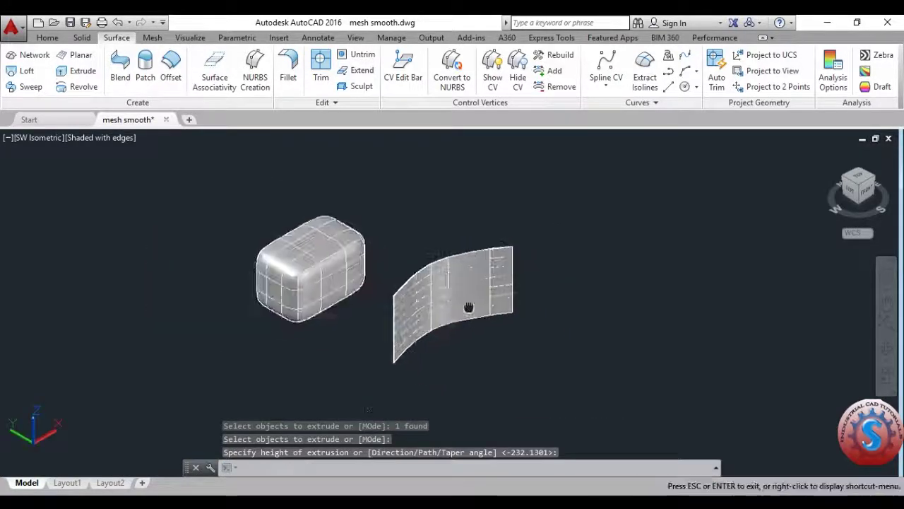
pyautogui.click(155, 37)
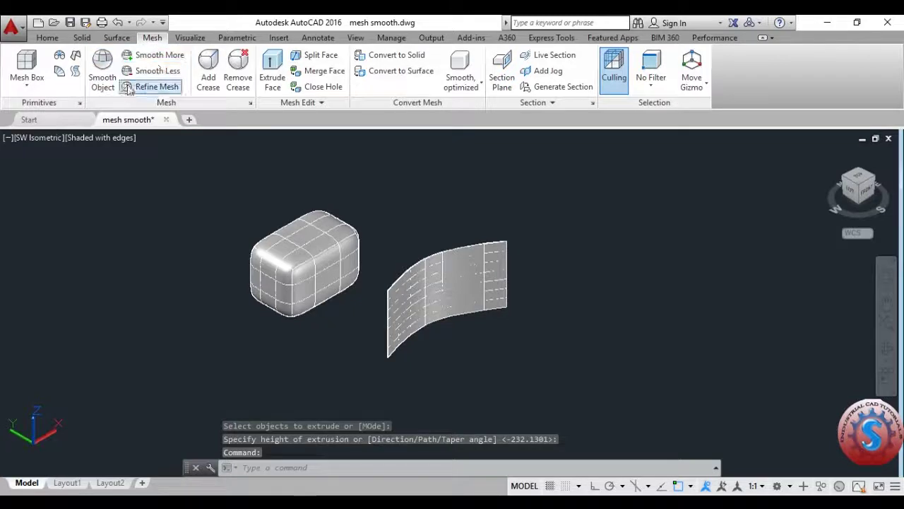
pyautogui.click(112, 73)
pyautogui.click(417, 267)
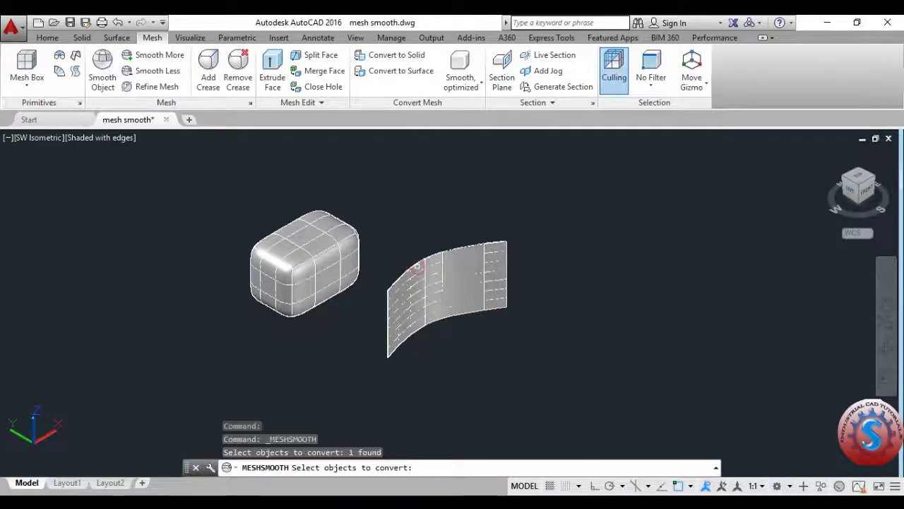
pyautogui.click(438, 293)
pyautogui.press('Return')
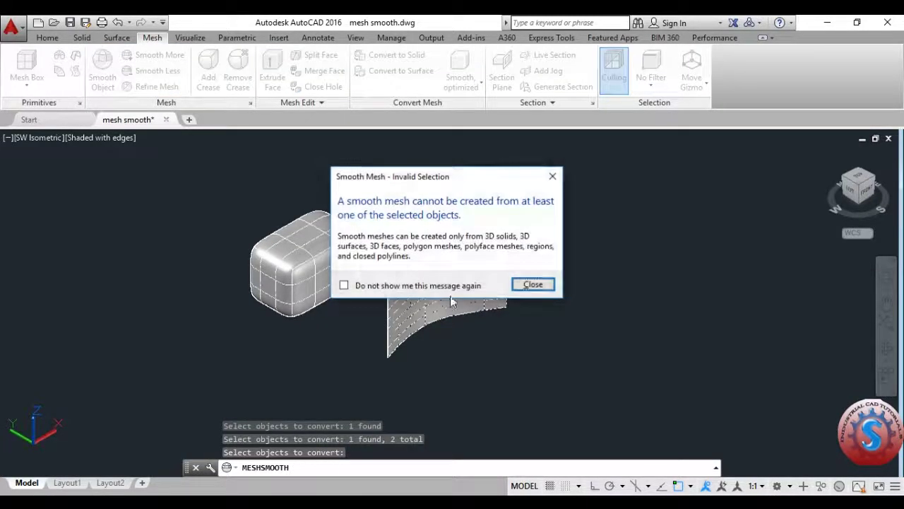
pyautogui.click(552, 177)
pyautogui.press('Escape')
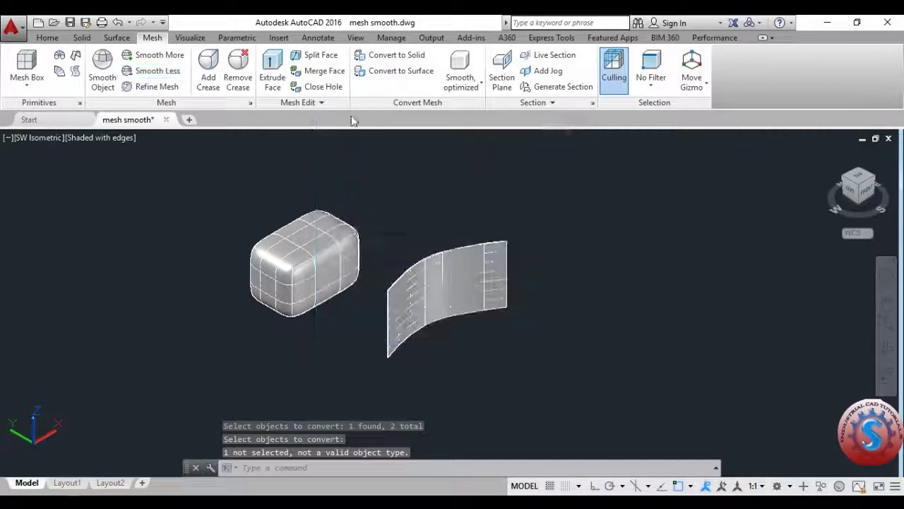
pyautogui.press('Escape')
# - Convert only the curved surface with Smooth Object, choosing to create a mesh from the non-primitive object
pyautogui.click(103, 78)
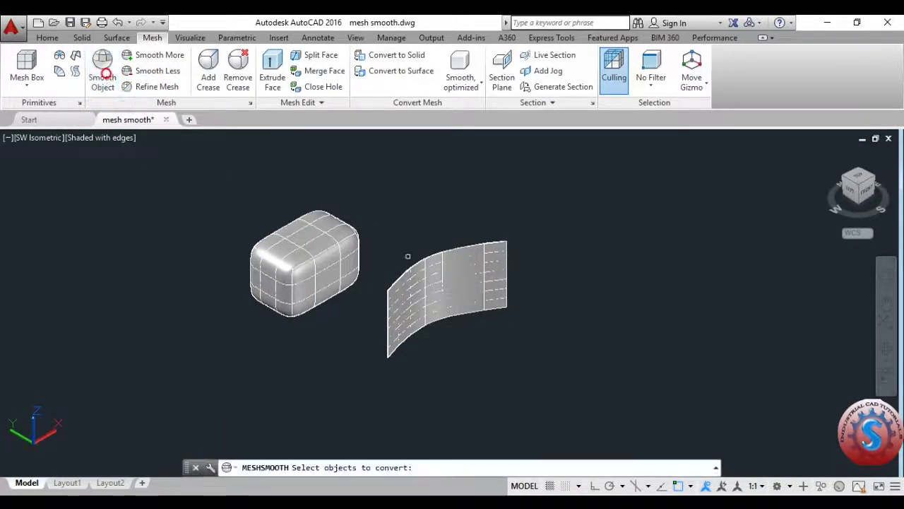
pyautogui.click(429, 281)
pyautogui.press('Return')
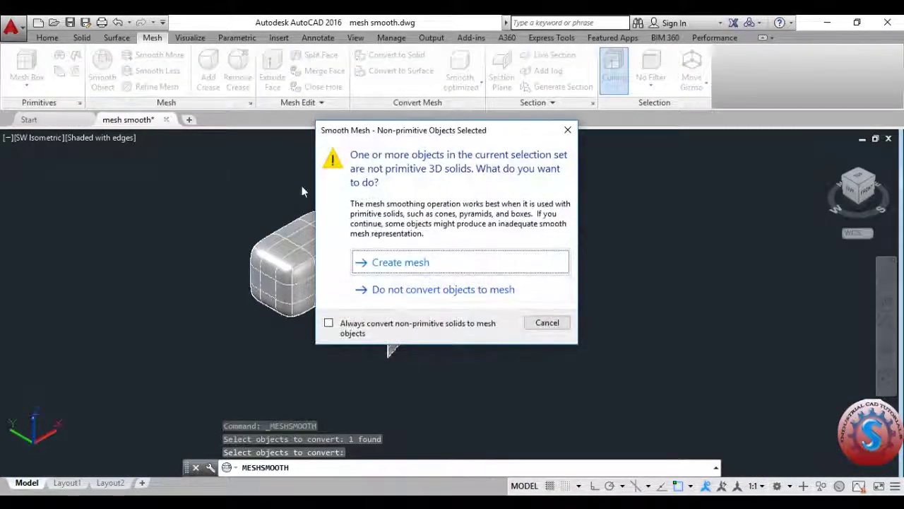
pyautogui.click(416, 265)
# - Draw a solid cylinder beside the curved mesh, with a radius of about 225 units and extending about 516 units downward
pyautogui.moveTo(464, 287); pyautogui.dragTo(358, 272, button='middle')
pyautogui.scroll(2, 304, 213)
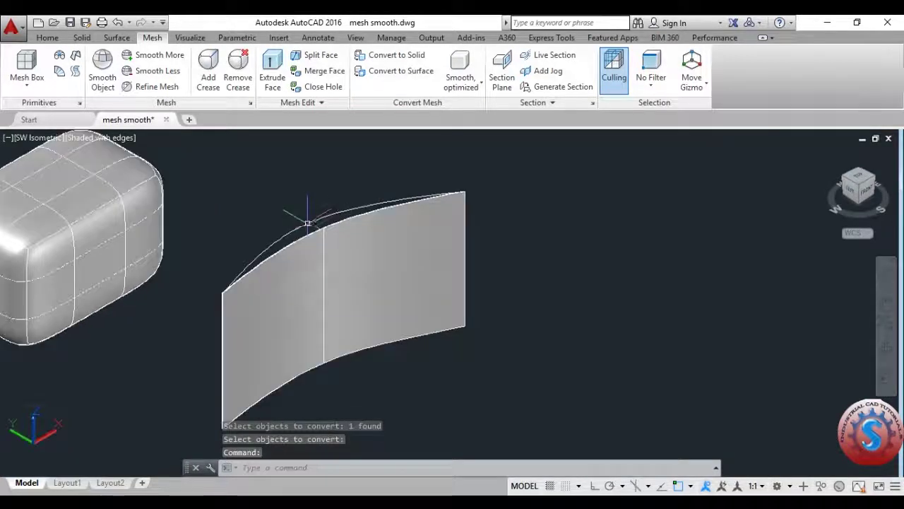
pyautogui.scroll(-3, 321, 253)
pyautogui.scroll(1, 327, 269)
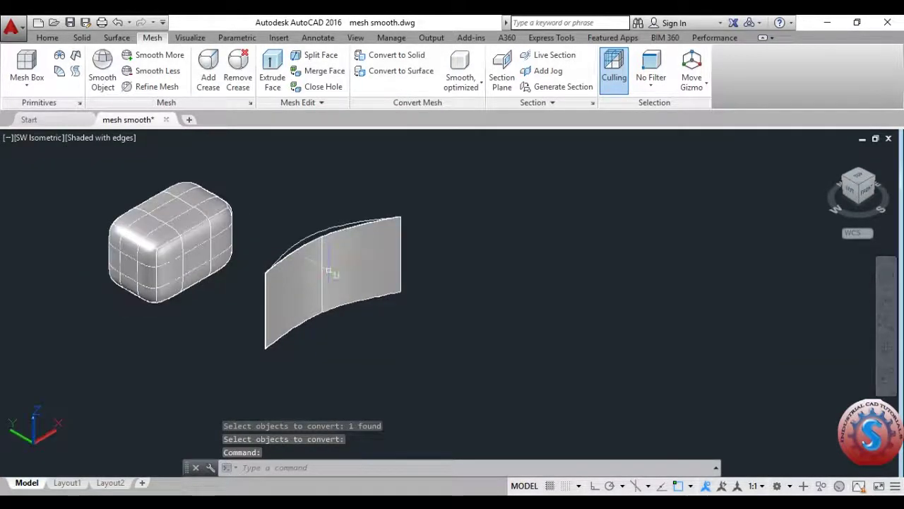
pyautogui.scroll(-2, 329, 271)
pyautogui.click(82, 37)
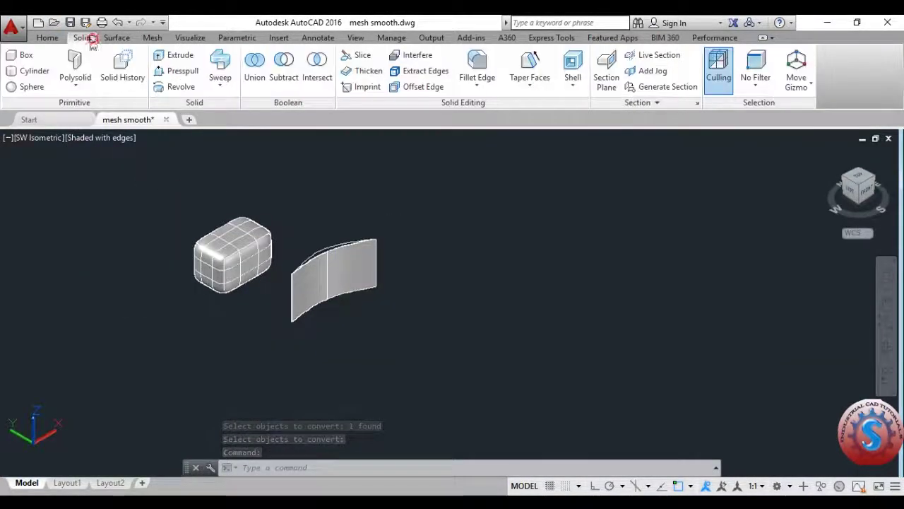
pyautogui.click(33, 71)
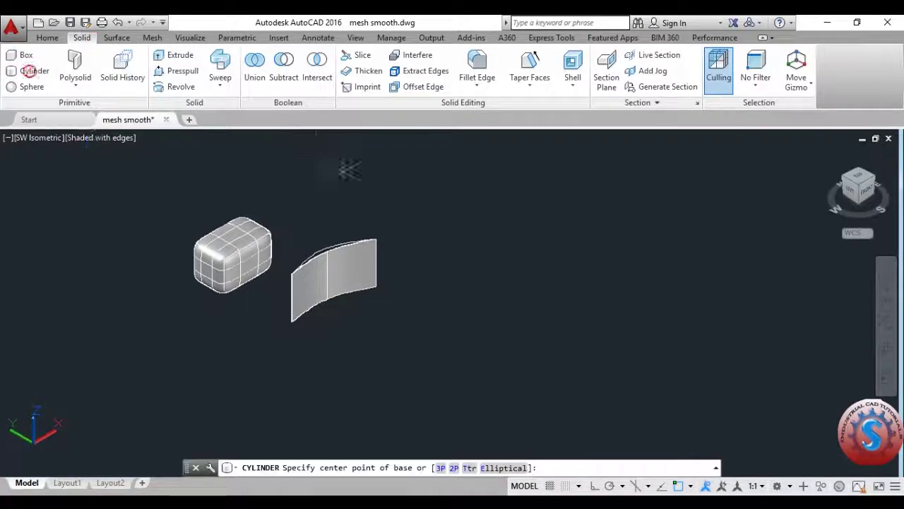
pyautogui.click(432, 232)
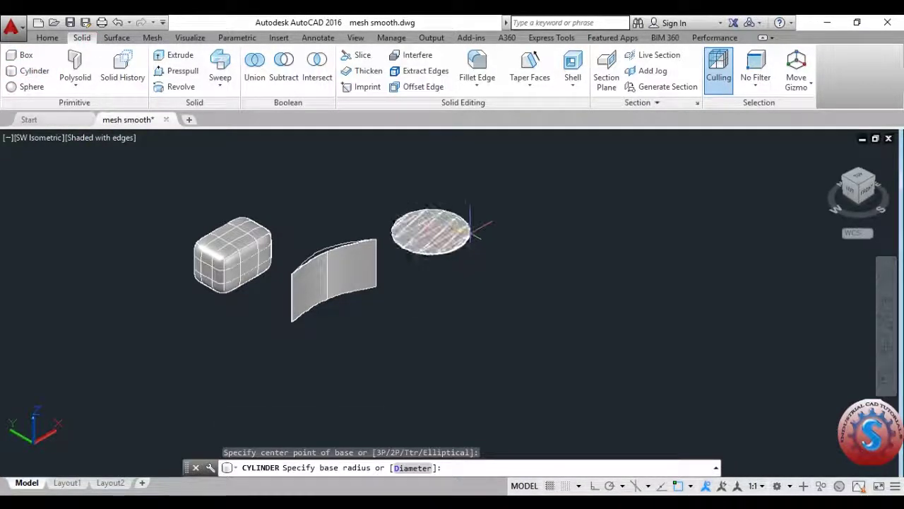
pyautogui.click(472, 228)
pyautogui.click(465, 306)
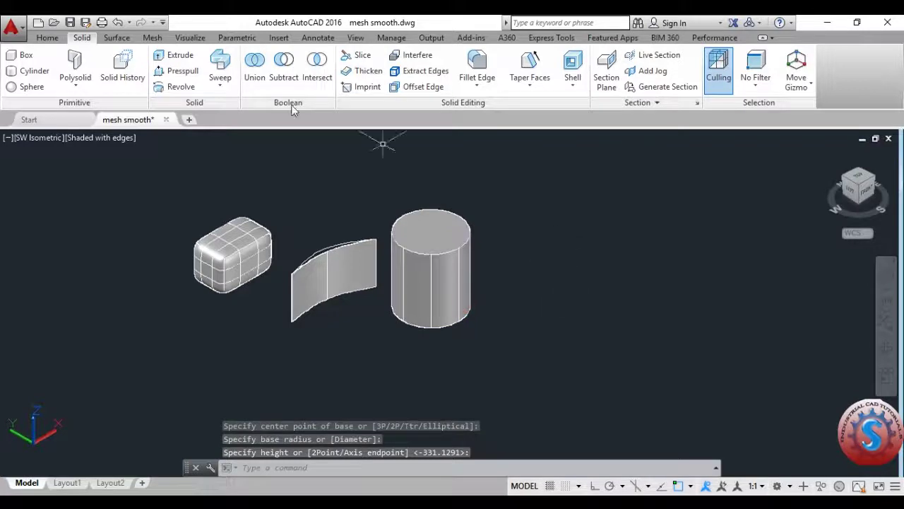
# - Convert the solid cylinder into a smooth mesh with Smooth Object
pyautogui.click(152, 38)
pyautogui.click(105, 74)
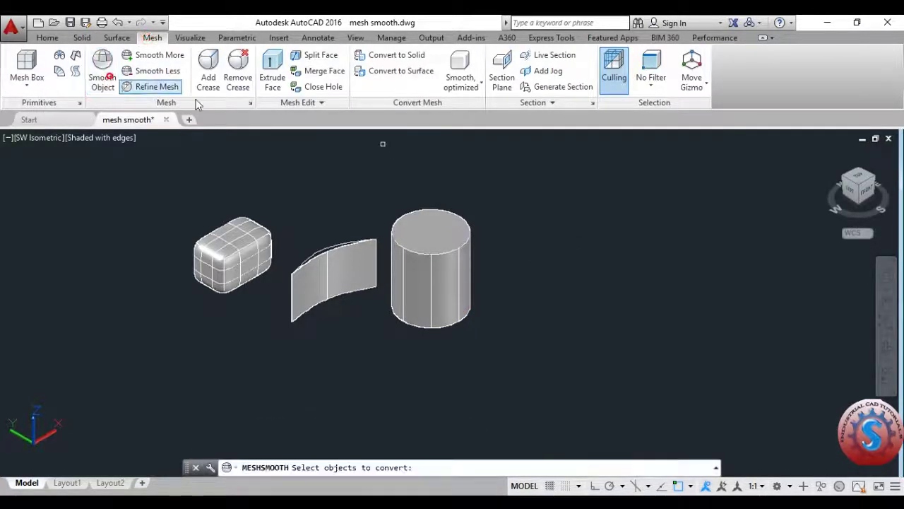
pyautogui.click(427, 261)
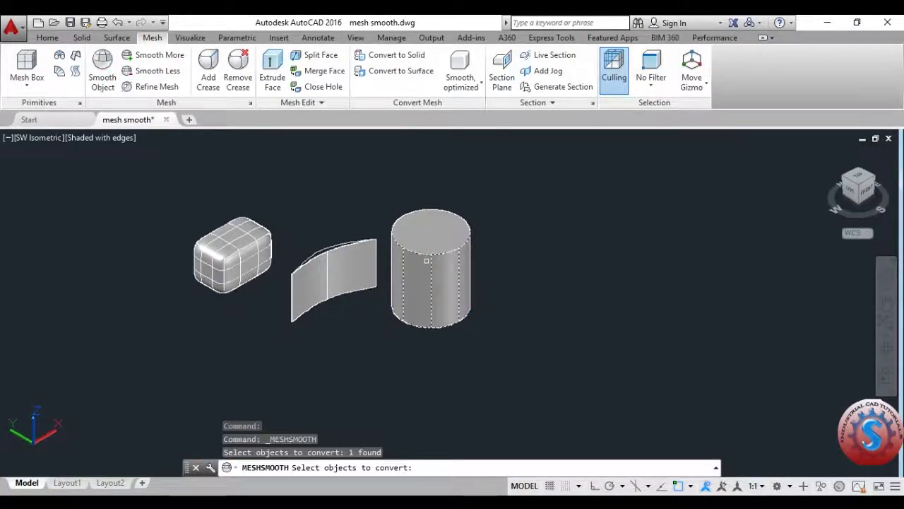
pyautogui.press('Return')
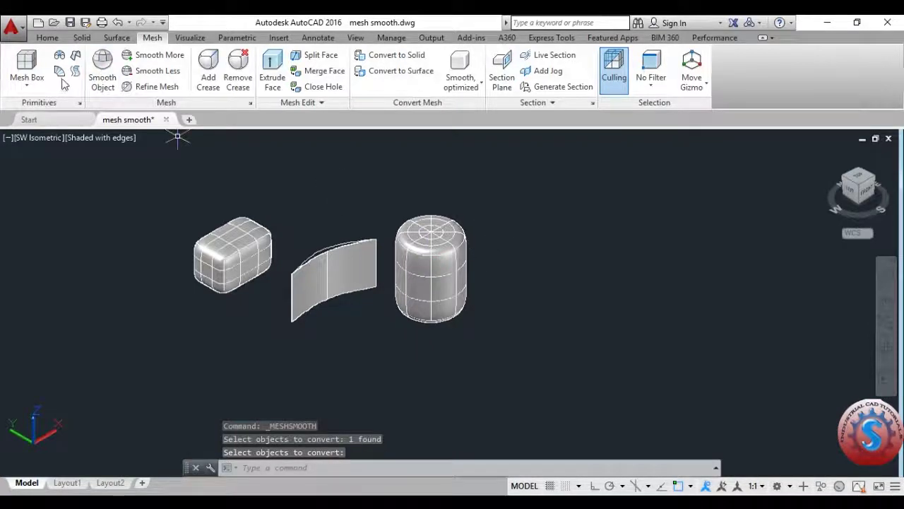
# - Draw a solid cone with its apex pointing upward beside the smoothed cylinder
pyautogui.click(81, 37)
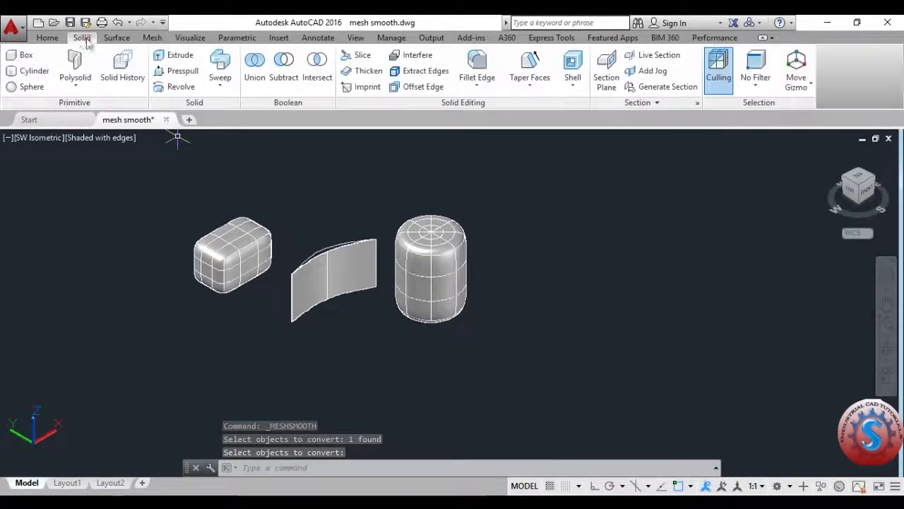
pyautogui.click(49, 38)
pyautogui.click(81, 38)
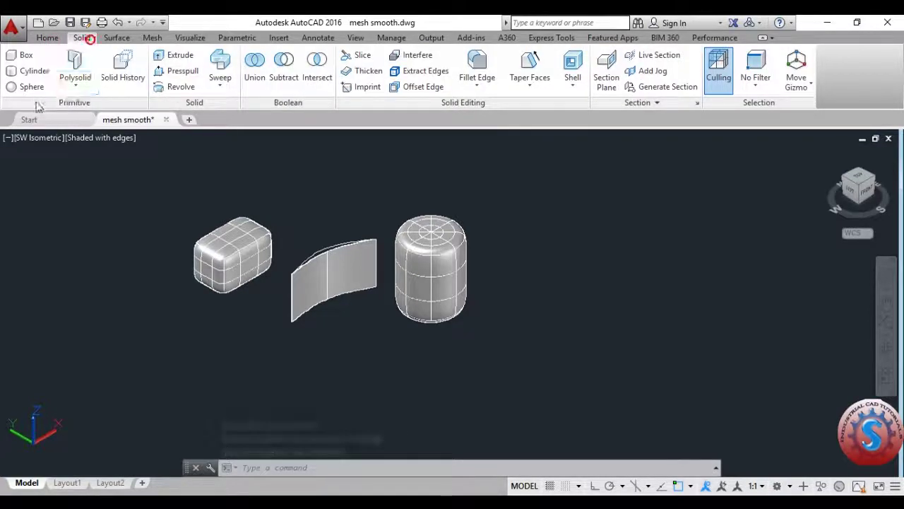
pyautogui.click(47, 37)
pyautogui.click(16, 84)
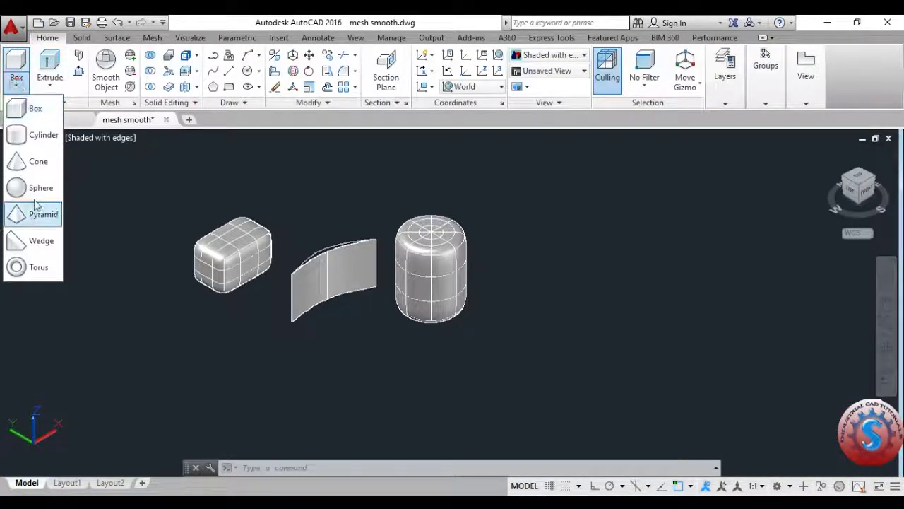
pyautogui.click(36, 162)
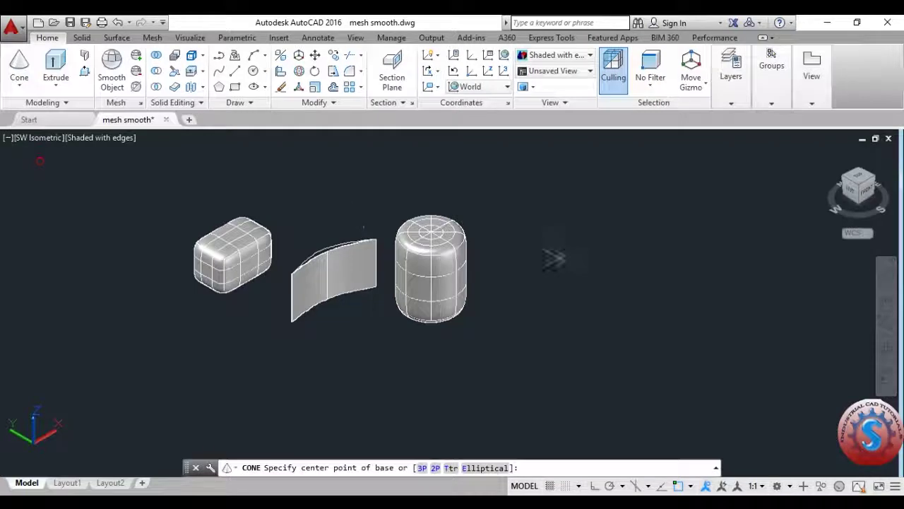
pyautogui.click(535, 291)
pyautogui.click(575, 293)
pyautogui.click(530, 218)
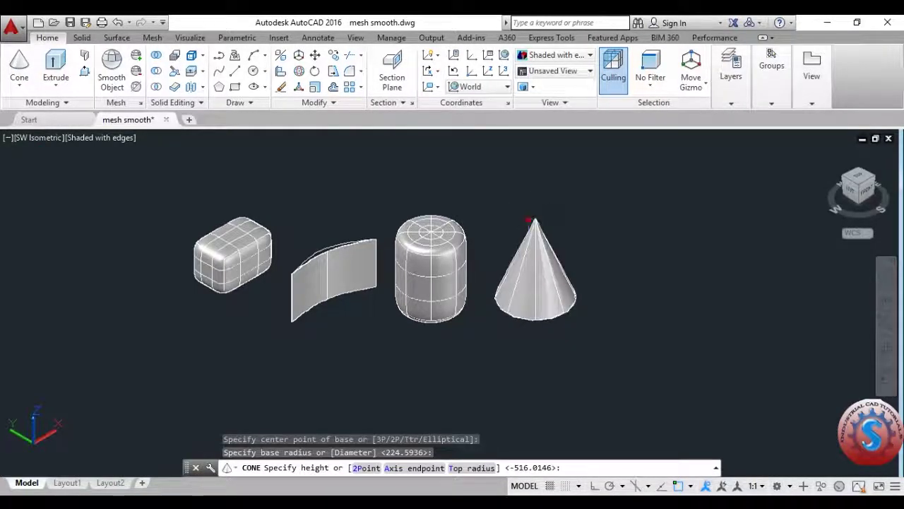
# - Convert the solid cone into a smooth mesh with Smooth Object
pyautogui.click(111, 69)
pyautogui.click(527, 271)
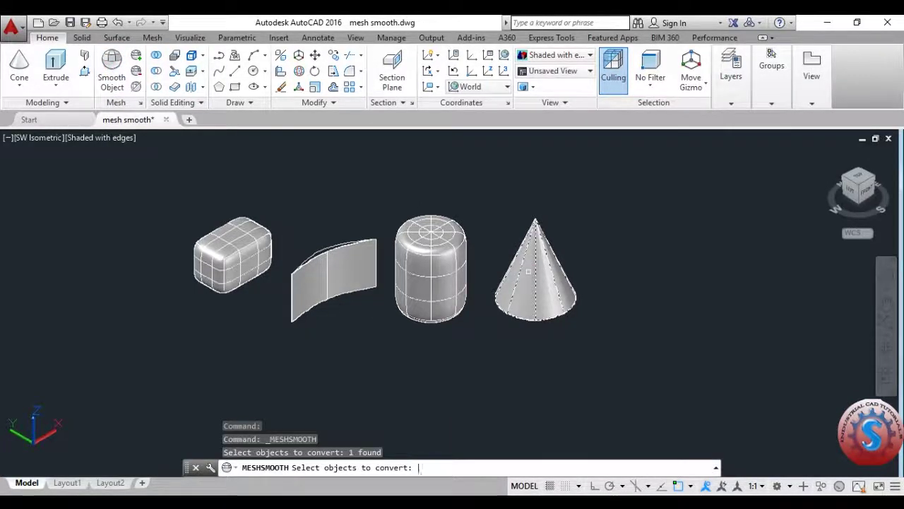
pyautogui.press('Return')
# - Draw a solid sphere with a radius of about 356 units beside the smoothed cone
pyautogui.click(19, 83)
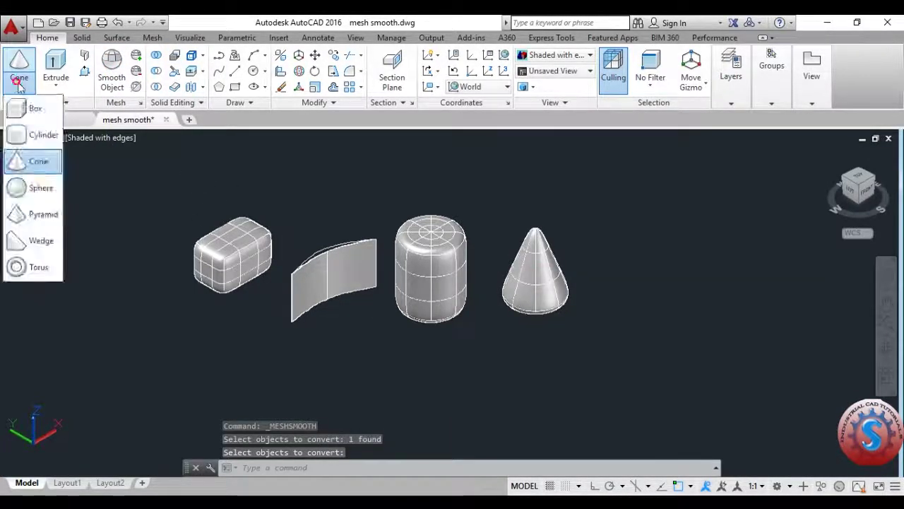
pyautogui.click(43, 191)
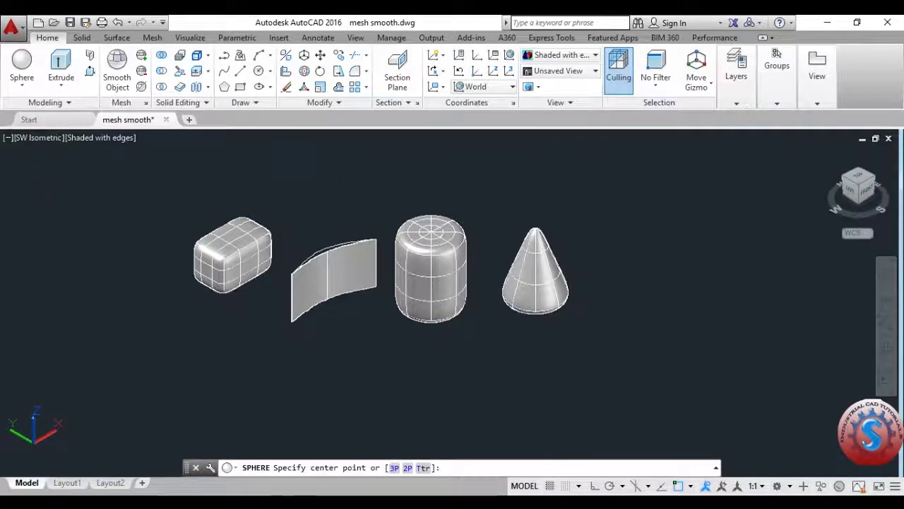
pyautogui.click(644, 275)
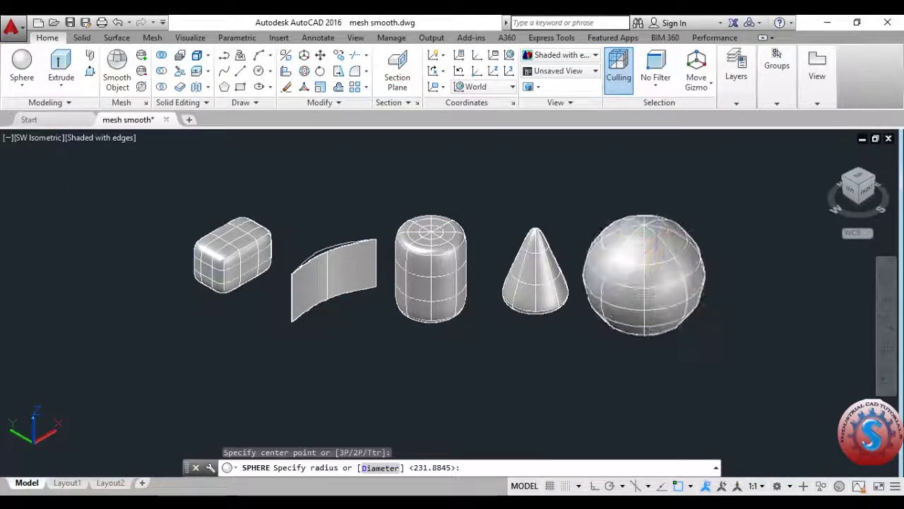
pyautogui.click(656, 236)
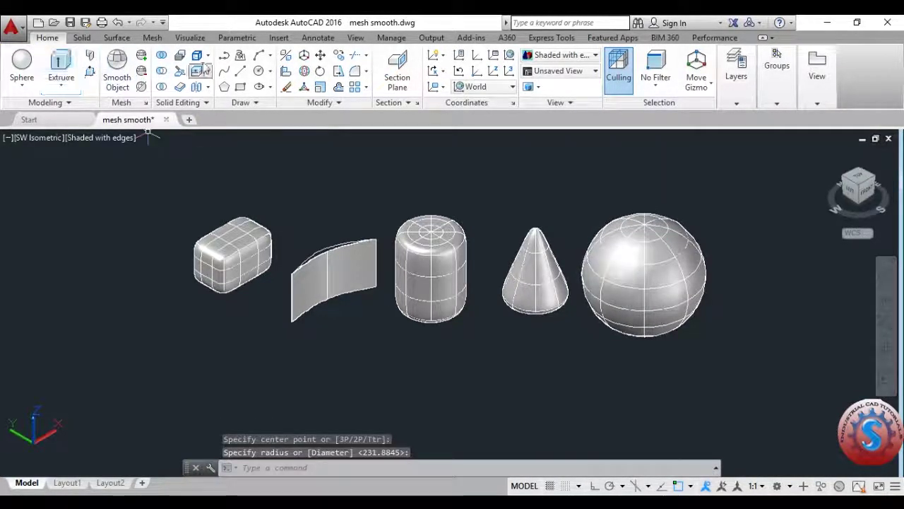
# - Convert the solid sphere into a smooth mesh with Smooth Object
pyautogui.click(118, 71)
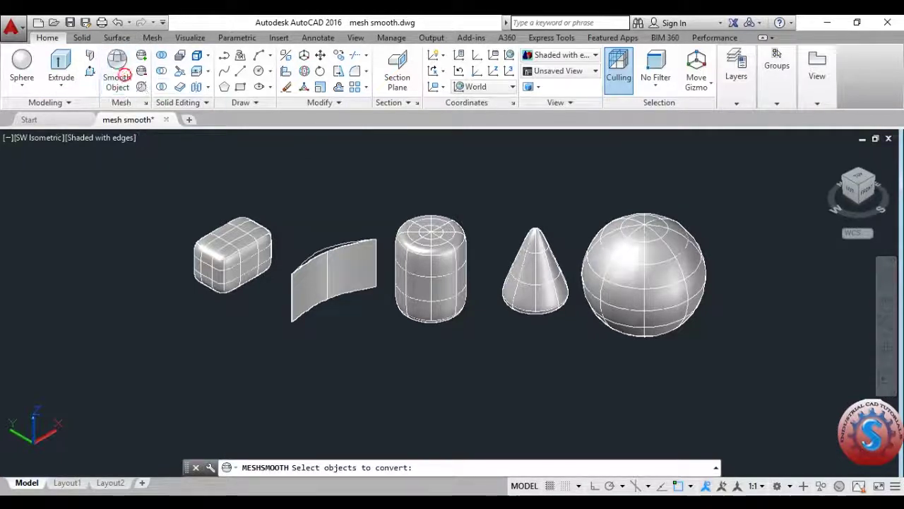
pyautogui.click(639, 251)
pyautogui.press('Return')
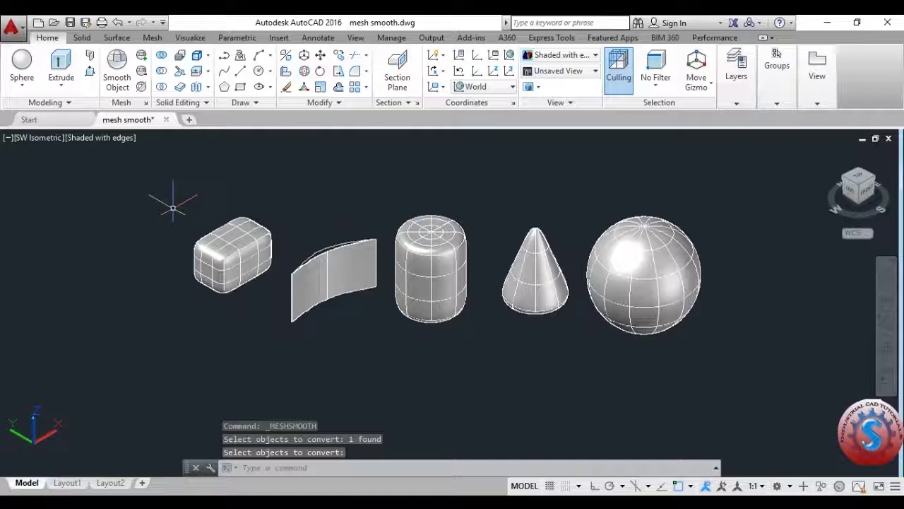
# - Draw a solid torus lying flat beside the smoothed sphere, setting its overall radius and tube radius freehand
pyautogui.click(81, 38)
pyautogui.click(47, 38)
pyautogui.click(21, 84)
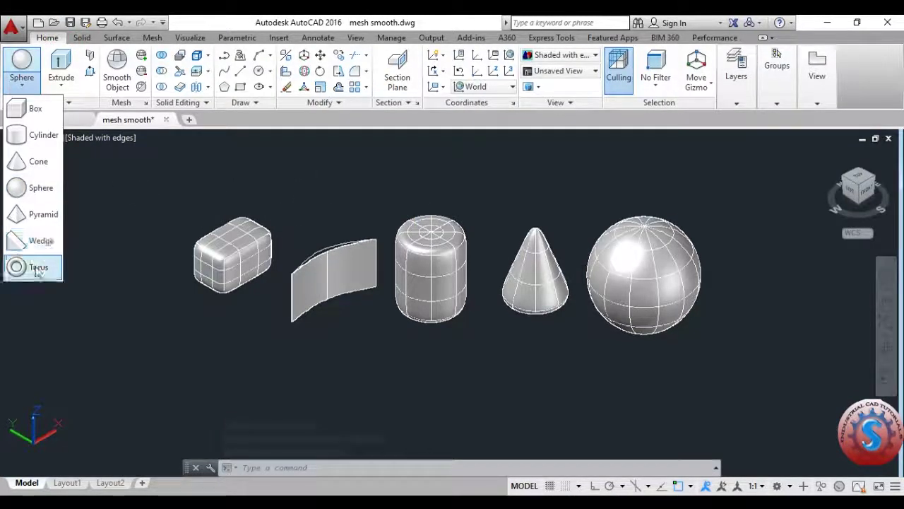
pyautogui.click(36, 264)
pyautogui.moveTo(725, 268); pyautogui.dragTo(656, 264, button='middle')
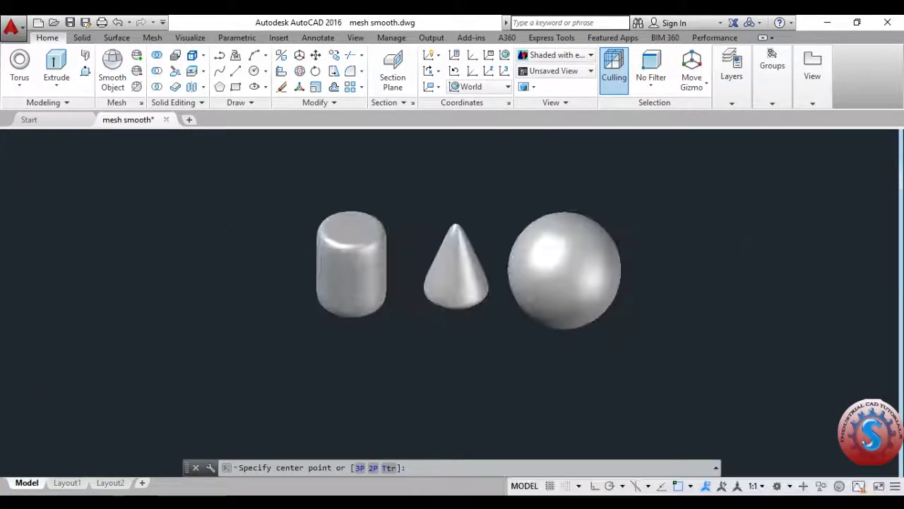
pyautogui.click(696, 264)
pyautogui.click(743, 267)
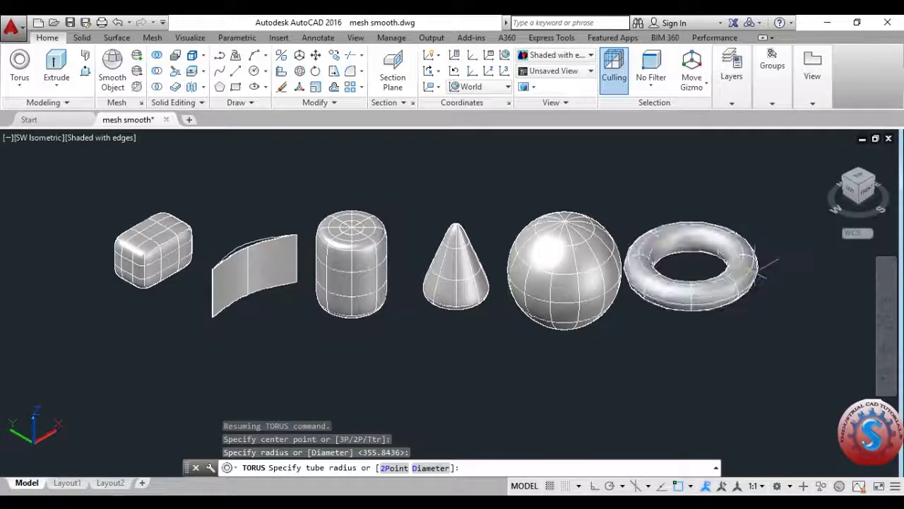
pyautogui.click(753, 269)
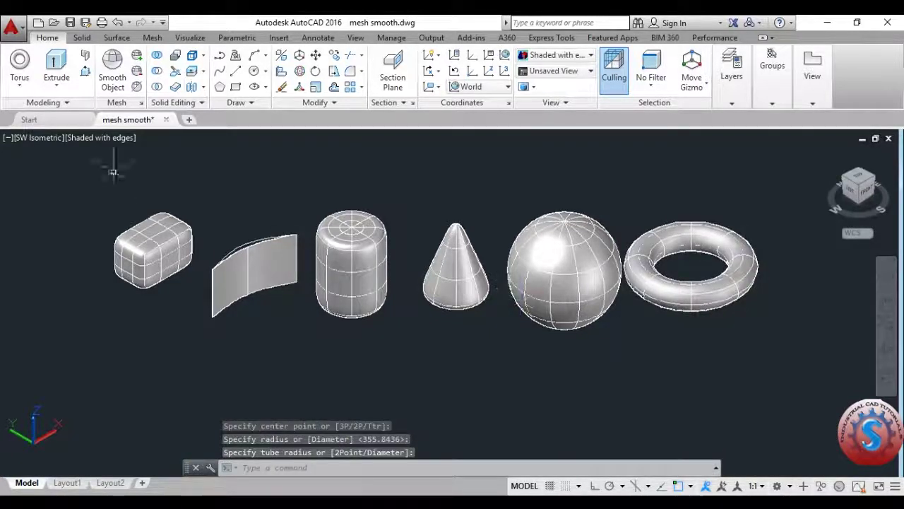
# - Convert the solid torus into a smooth mesh with Smooth Object and save the drawing
pyautogui.click(153, 40)
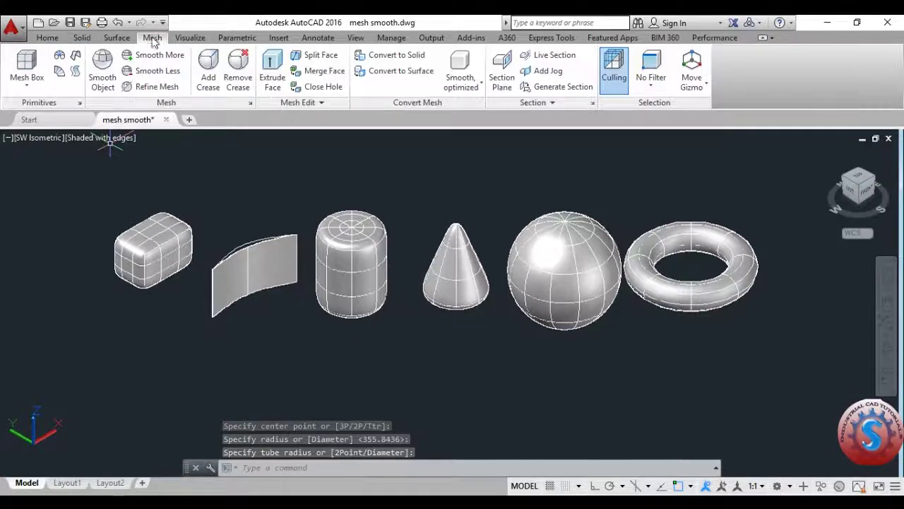
pyautogui.click(102, 72)
pyautogui.click(677, 289)
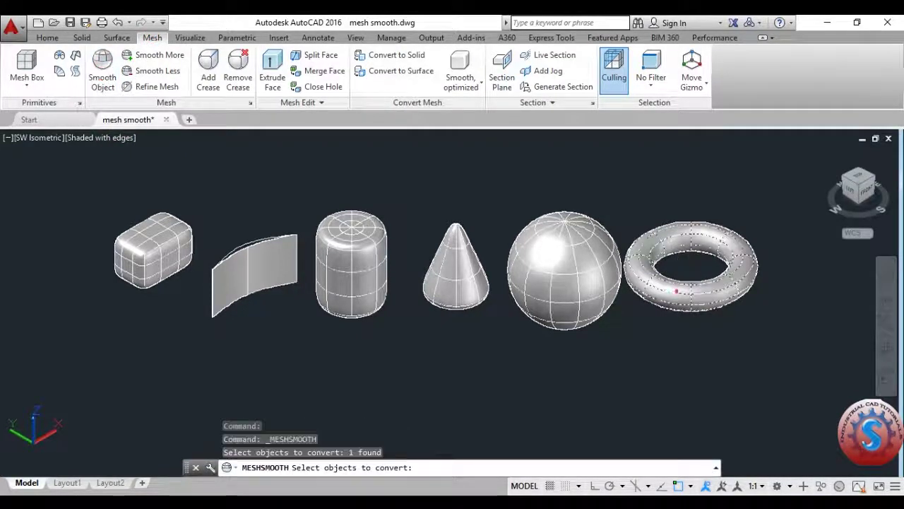
pyautogui.press('Return')
pyautogui.press('Escape')
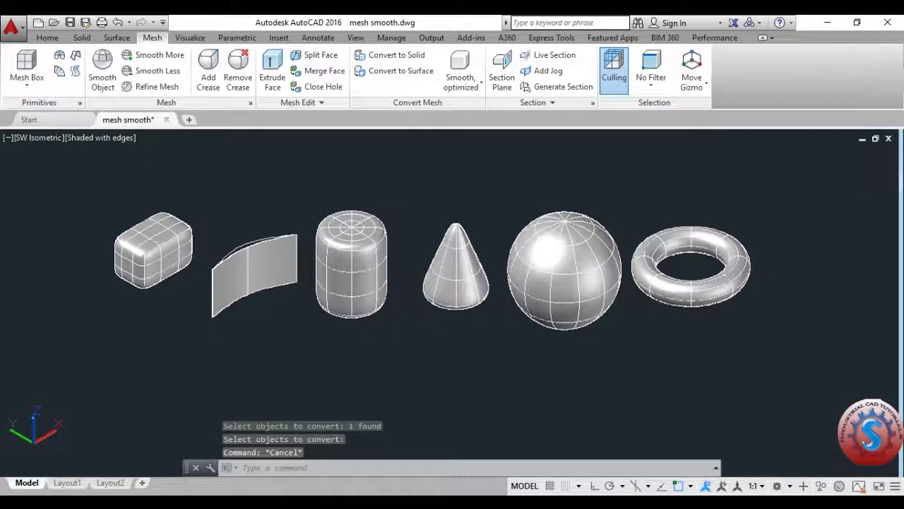
pyautogui.hotkey('ctrl', 's')
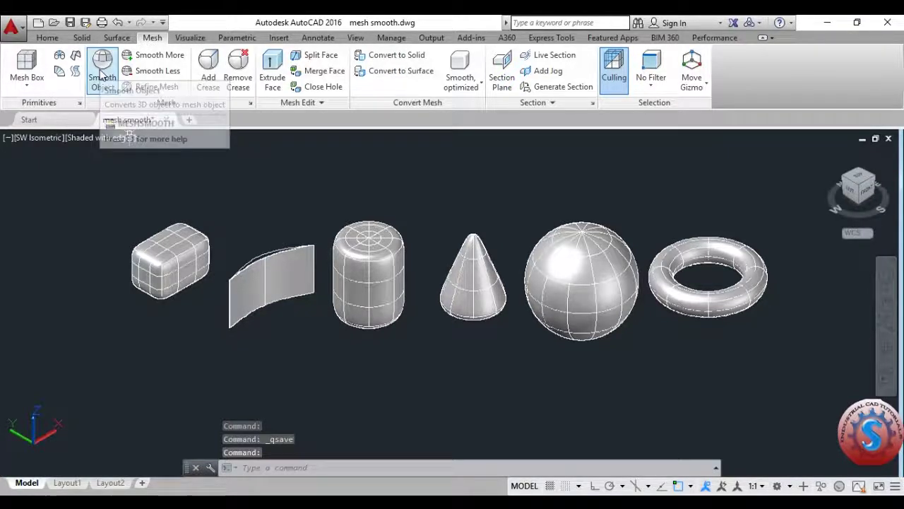
# - Try to increase the smoothness level of the box mesh with Smooth More
pyautogui.click(170, 56)
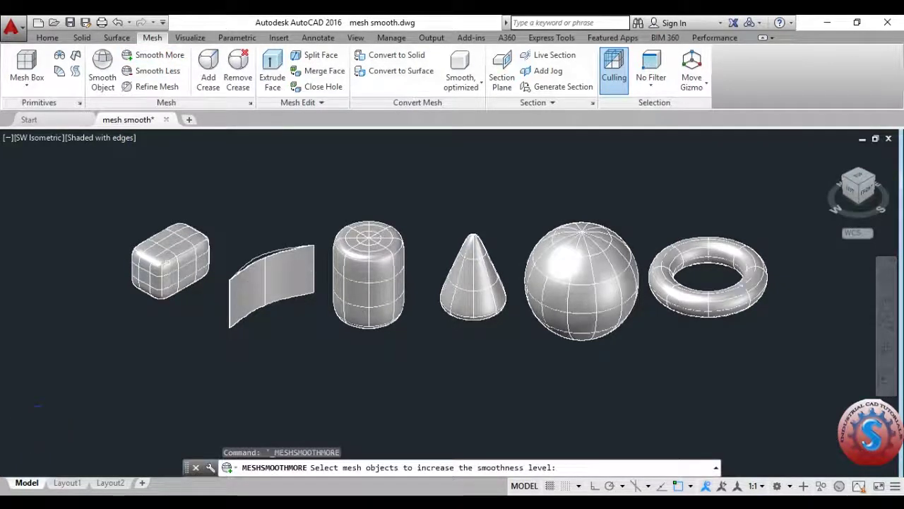
pyautogui.scroll(4, 159, 264)
pyautogui.scroll(2, 159, 266)
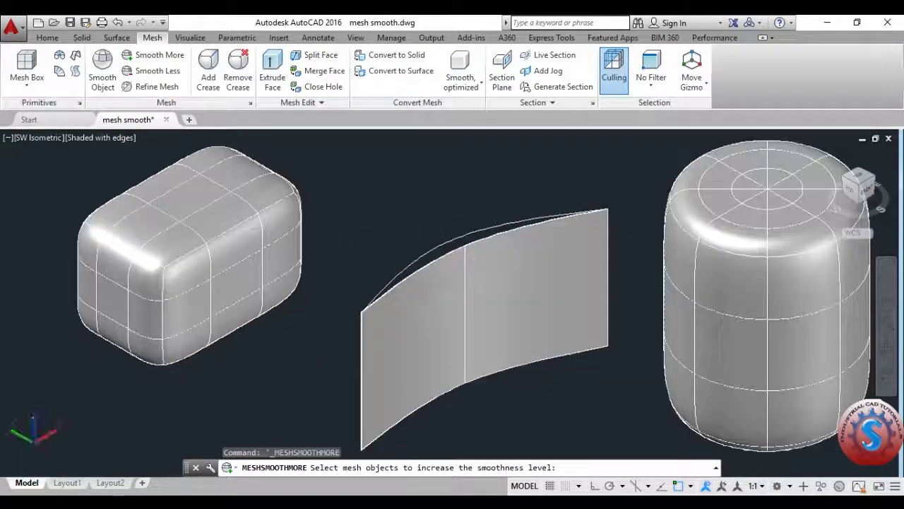
pyautogui.click(220, 228)
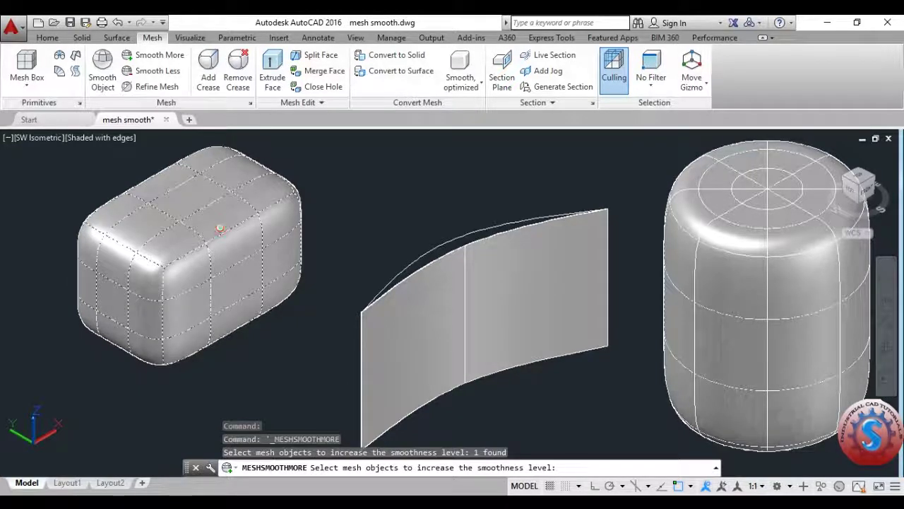
pyautogui.press('Return')
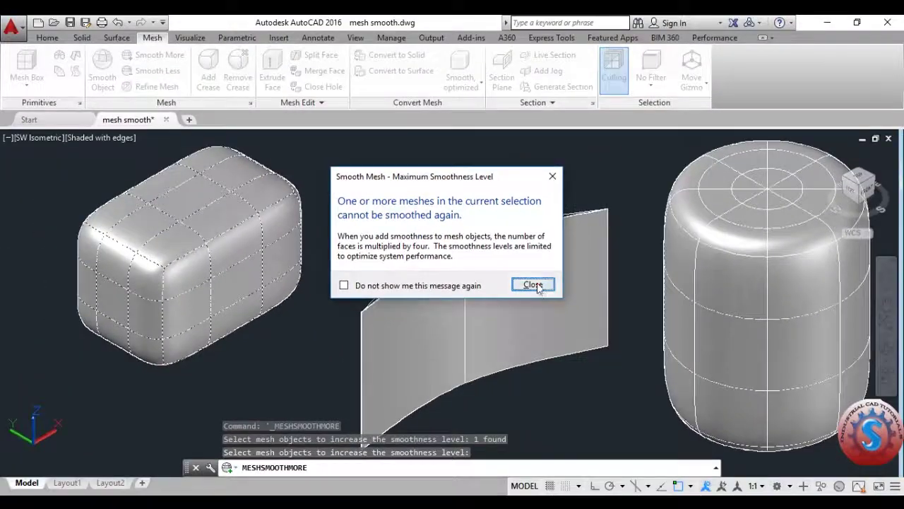
pyautogui.click(684, 327)
# - Lower the box mesh's smoothness to its flat, sharp-edged form with Smooth Less, and raise it one level with Smooth More
pyautogui.click(241, 253)
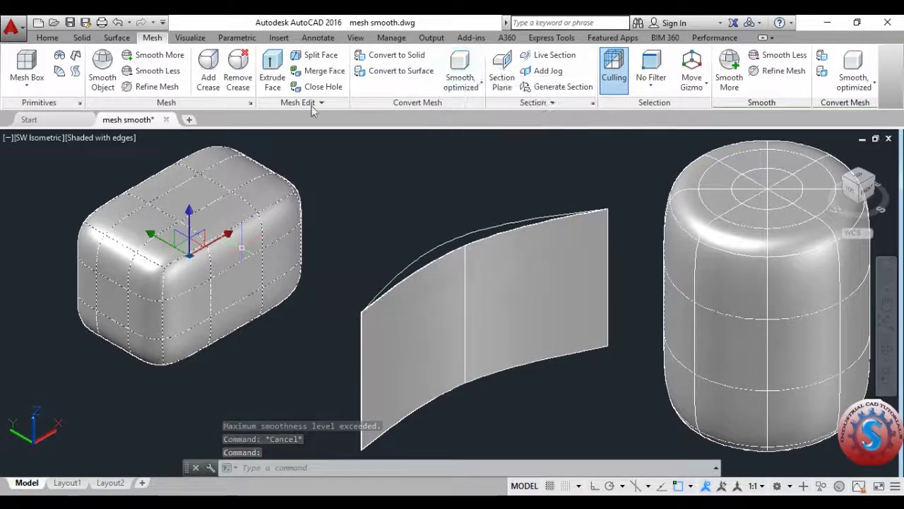
pyautogui.click(159, 70)
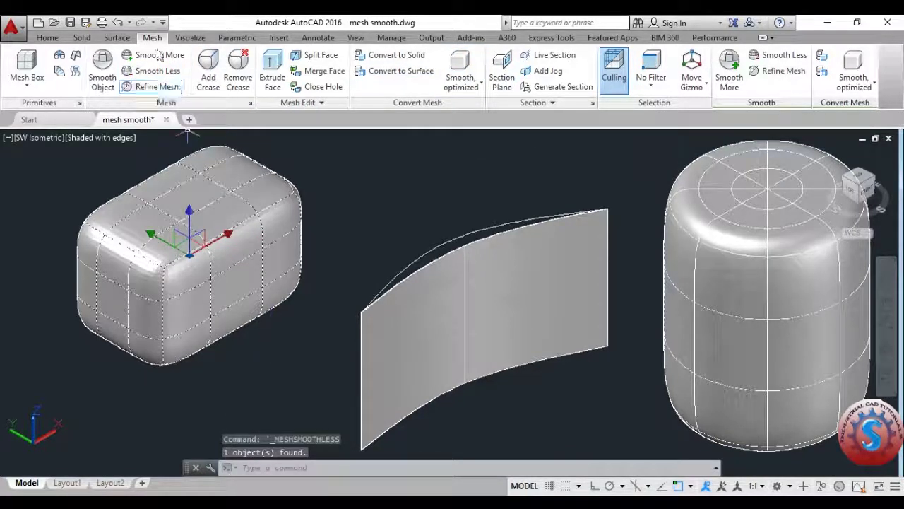
pyautogui.click(157, 72)
pyautogui.click(157, 72)
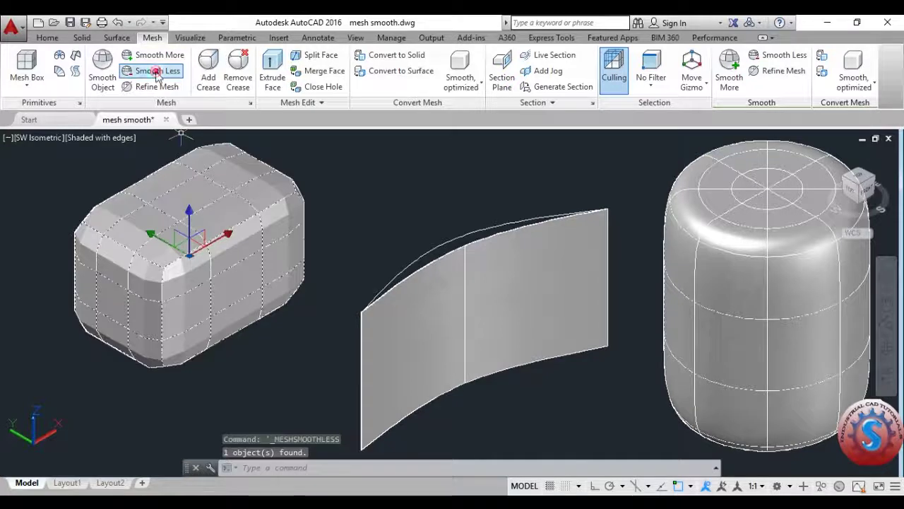
pyautogui.click(158, 72)
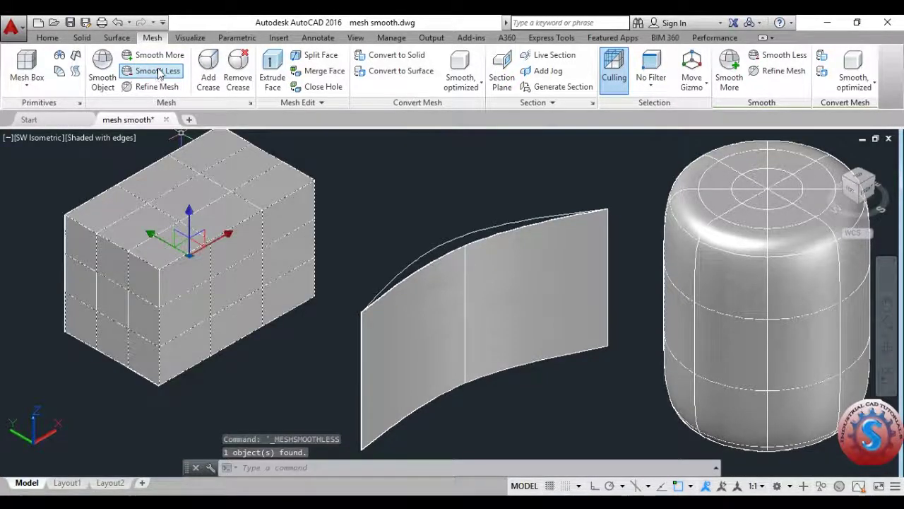
pyautogui.click(154, 55)
pyautogui.press('Escape')
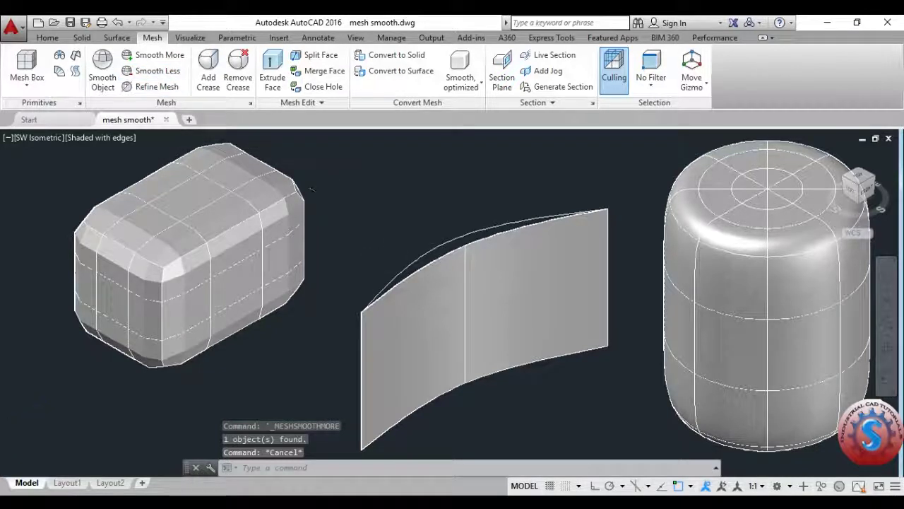
# - Lower the smoothness of the cylinder mesh by three levels with repeated Smooth Less operations
pyautogui.scroll(-5, 399, 233)
pyautogui.scroll(2, 502, 279)
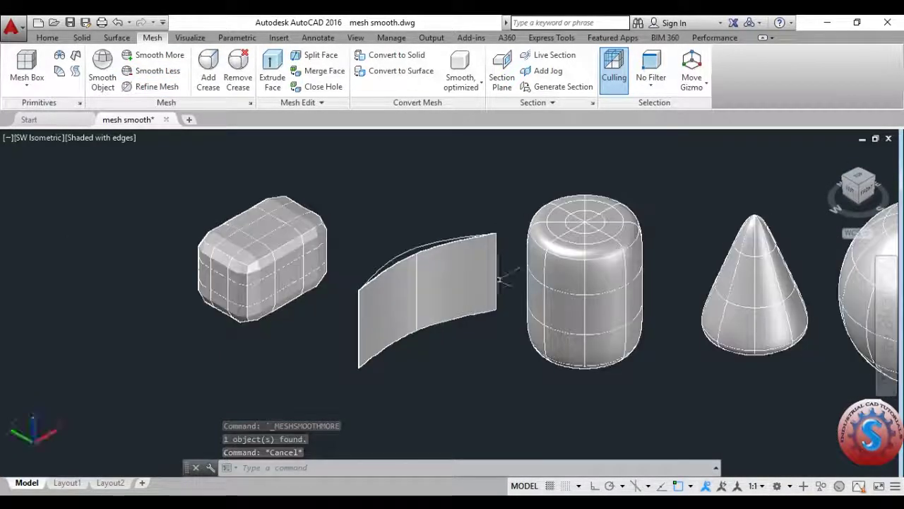
pyautogui.moveTo(499, 278); pyautogui.dragTo(419, 259, button='middle')
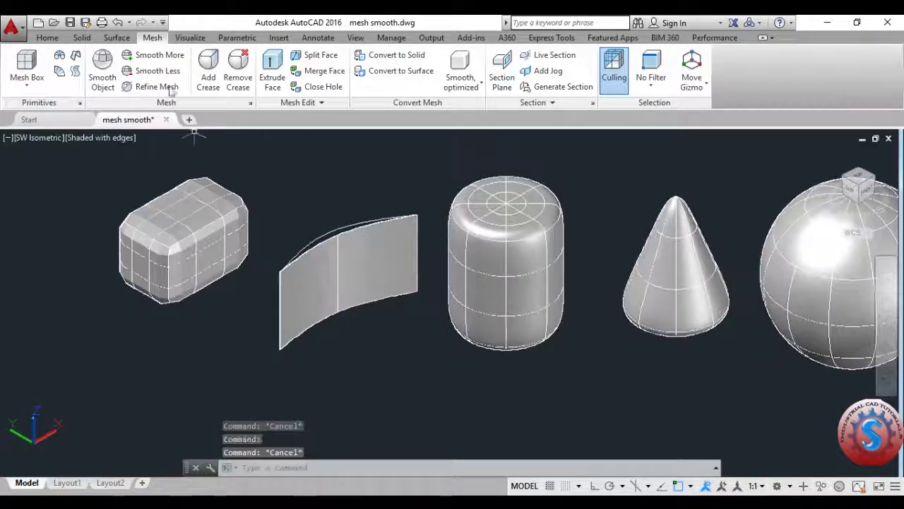
pyautogui.click(152, 70)
pyautogui.click(488, 261)
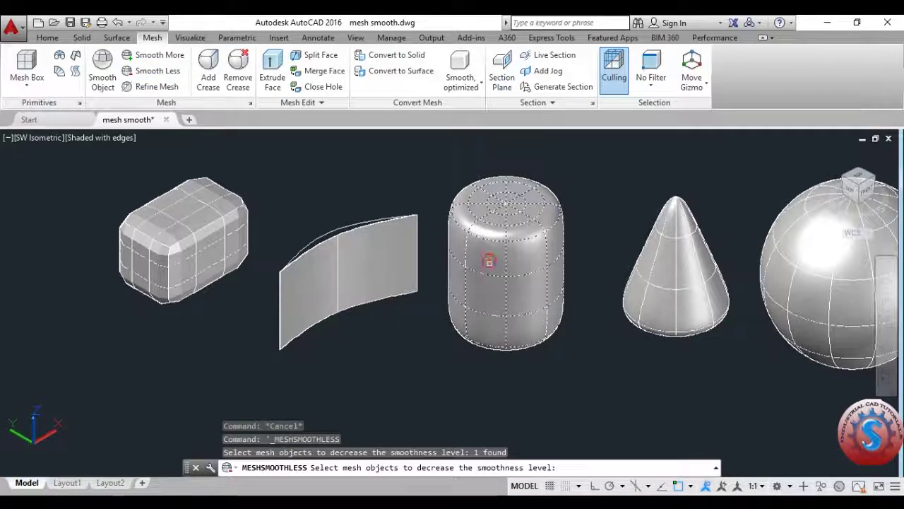
pyautogui.press('Return')
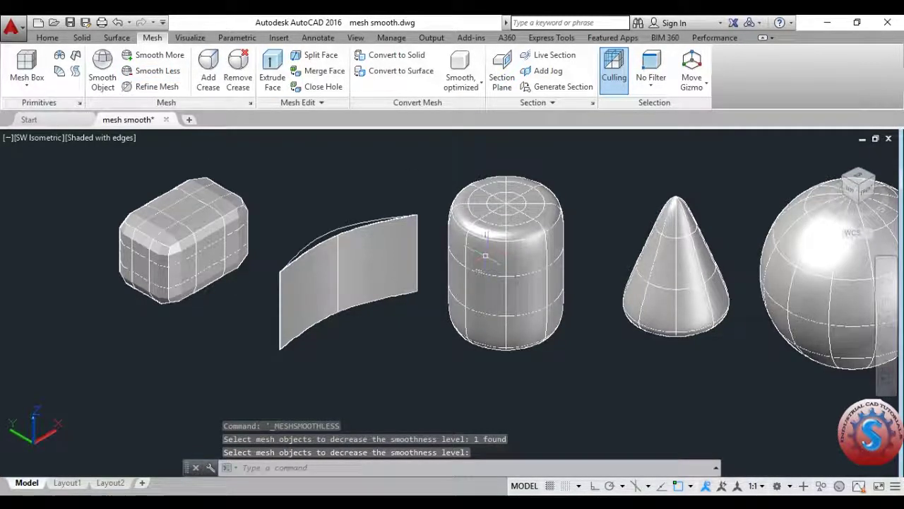
pyautogui.click(154, 71)
pyautogui.click(493, 256)
pyautogui.click(493, 255)
pyautogui.click(493, 256)
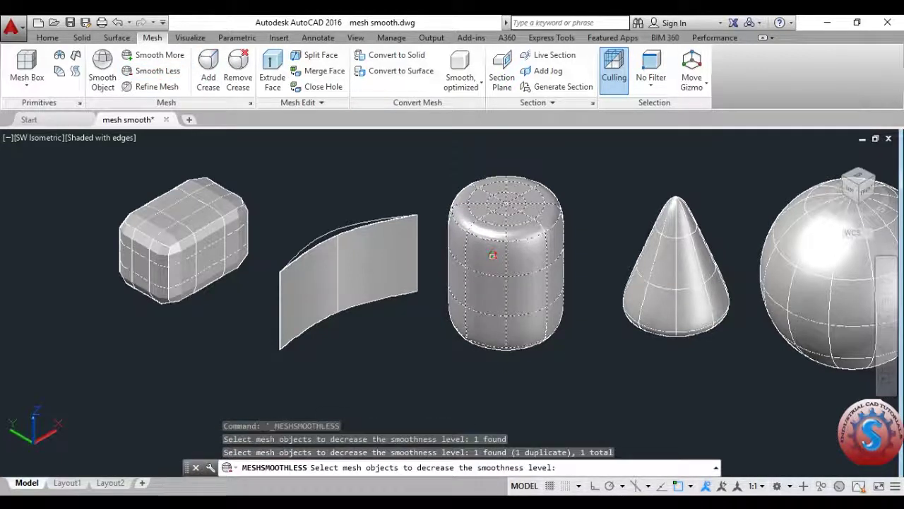
pyautogui.press('Return')
pyautogui.rightClick(493, 255)
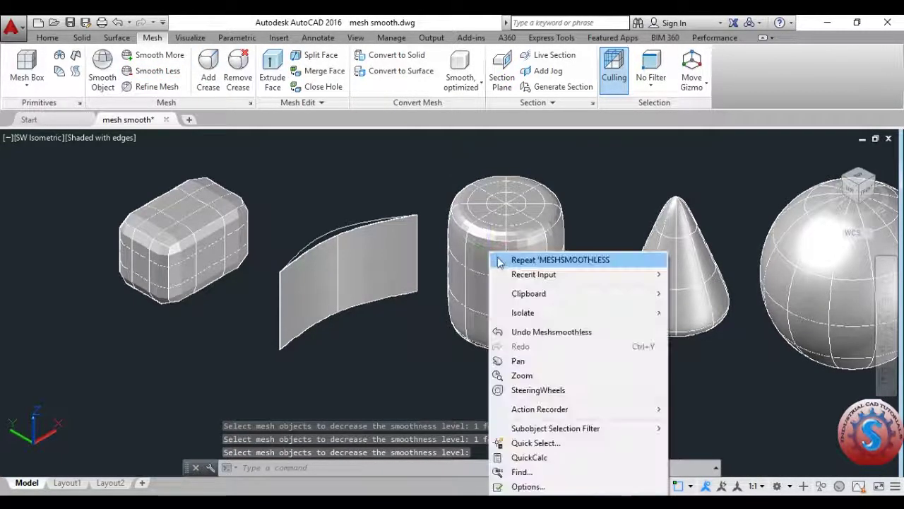
pyautogui.click(499, 259)
pyautogui.click(492, 256)
pyautogui.press('Return')
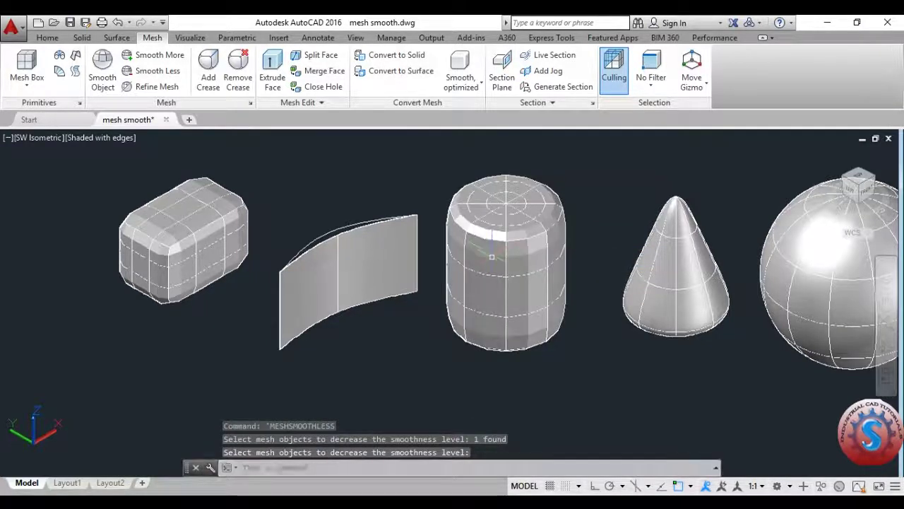
# - Raise the smoothness of the cylinder mesh by one level with Smooth More
pyautogui.click(153, 55)
pyautogui.click(499, 270)
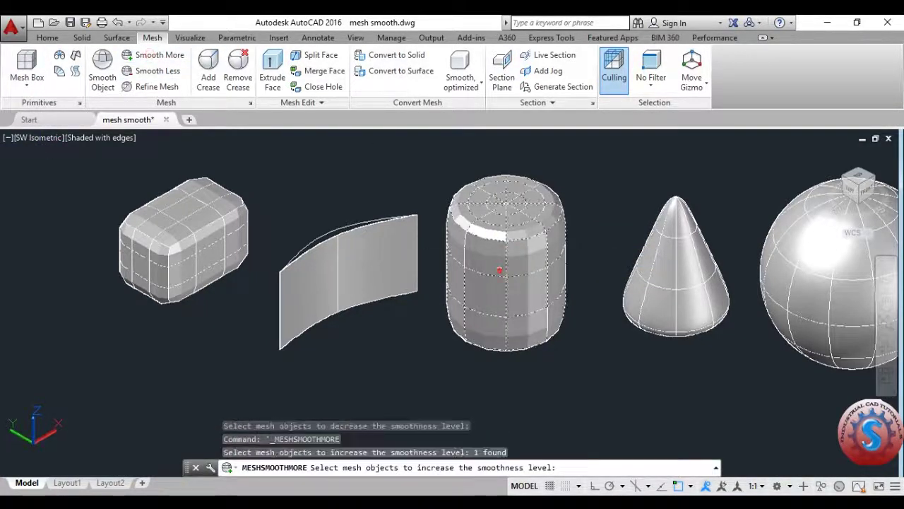
pyautogui.press('Return')
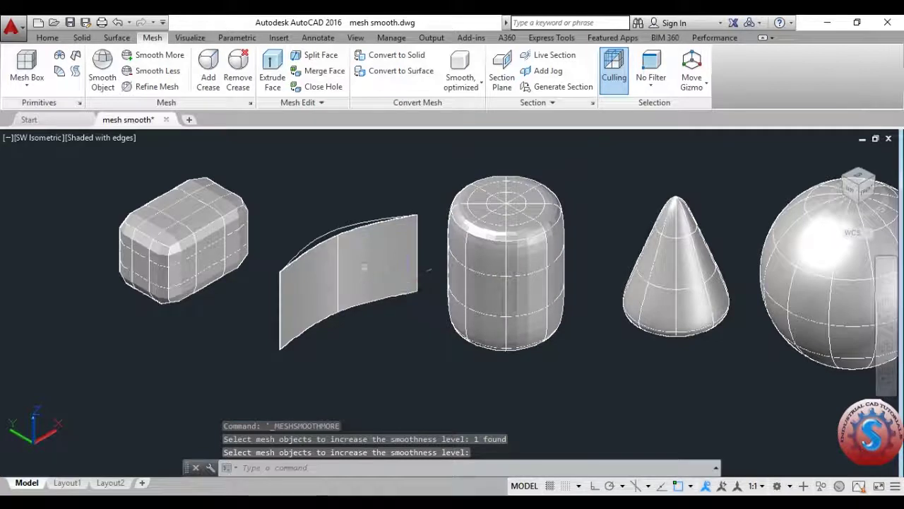
# - Try to increase the smoothness level of the curved surface mesh with Smooth More
pyautogui.click(364, 266)
pyautogui.click(158, 61)
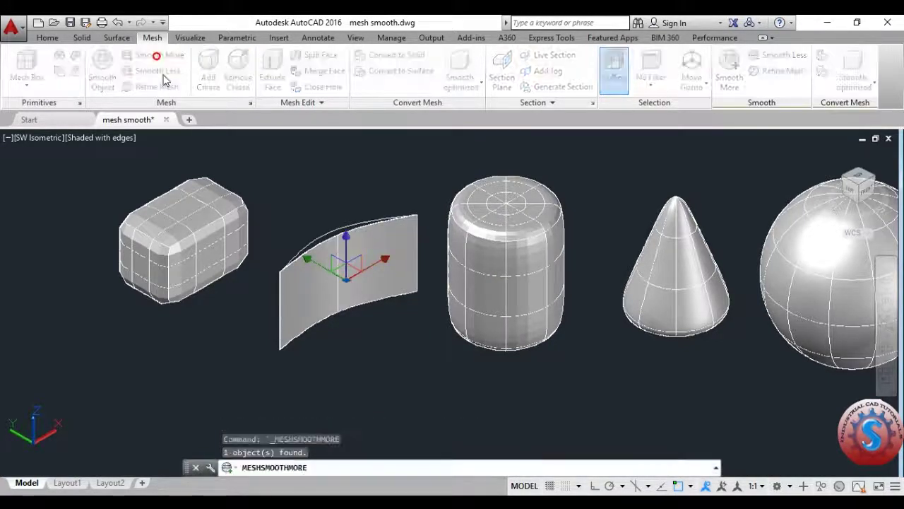
pyautogui.press('Return')
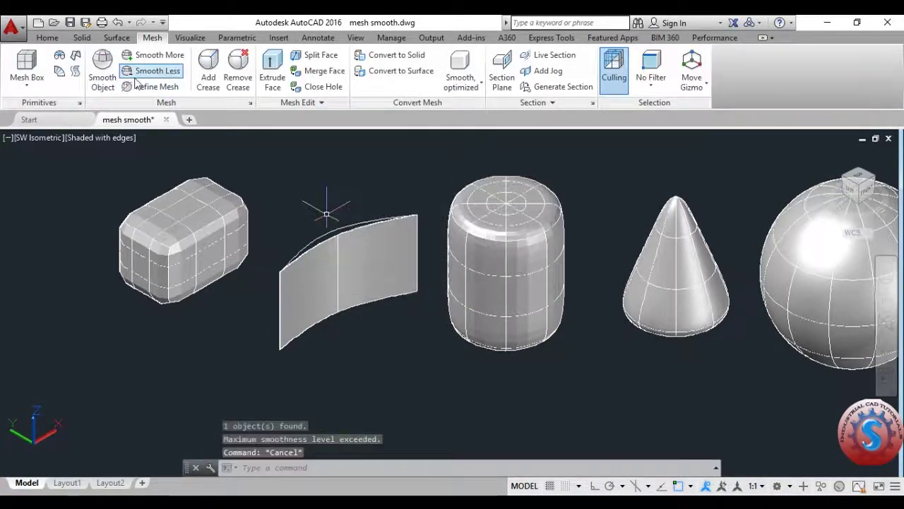
# - Lower the smoothness of the curved surface mesh by four levels with repeated Smooth Less operations
pyautogui.click(151, 71)
pyautogui.click(342, 255)
pyautogui.press('Return')
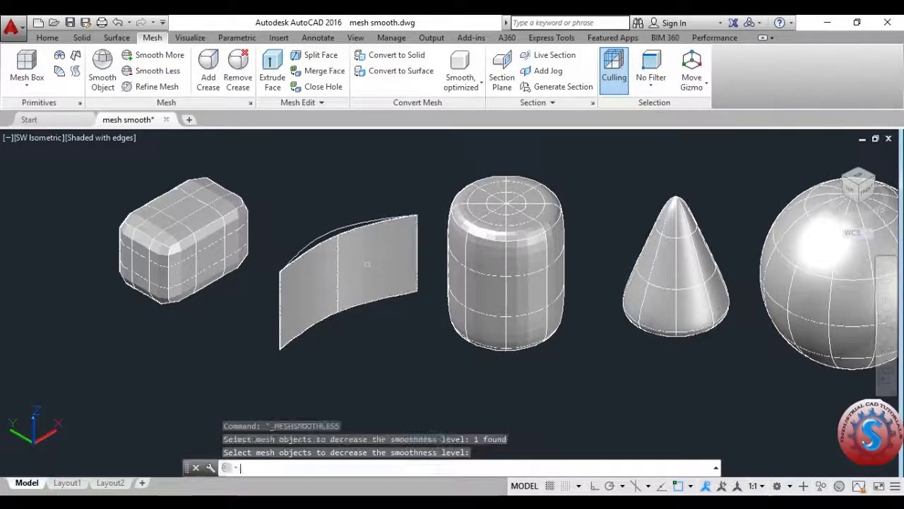
pyautogui.click(145, 70)
pyautogui.click(369, 276)
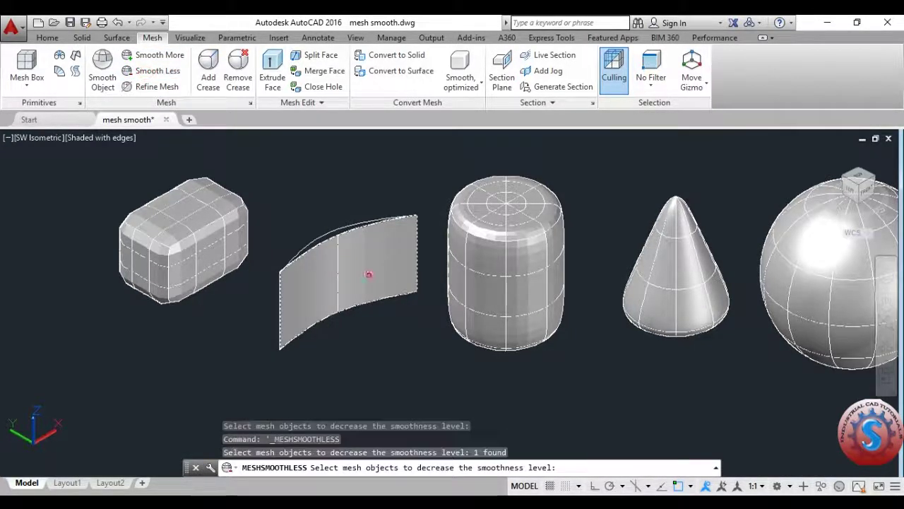
pyautogui.press('Return')
pyautogui.click(145, 71)
pyautogui.click(338, 255)
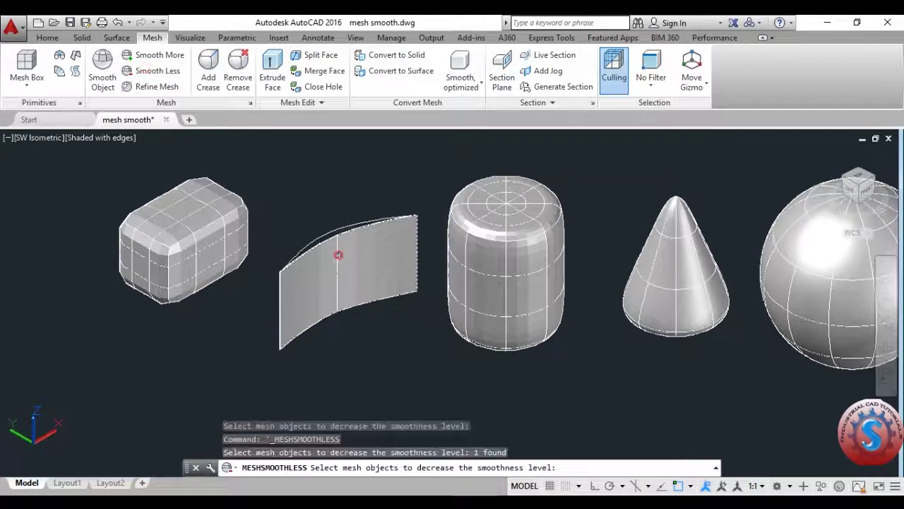
pyautogui.press('Return')
pyautogui.click(150, 71)
pyautogui.click(365, 256)
pyautogui.press('Return')
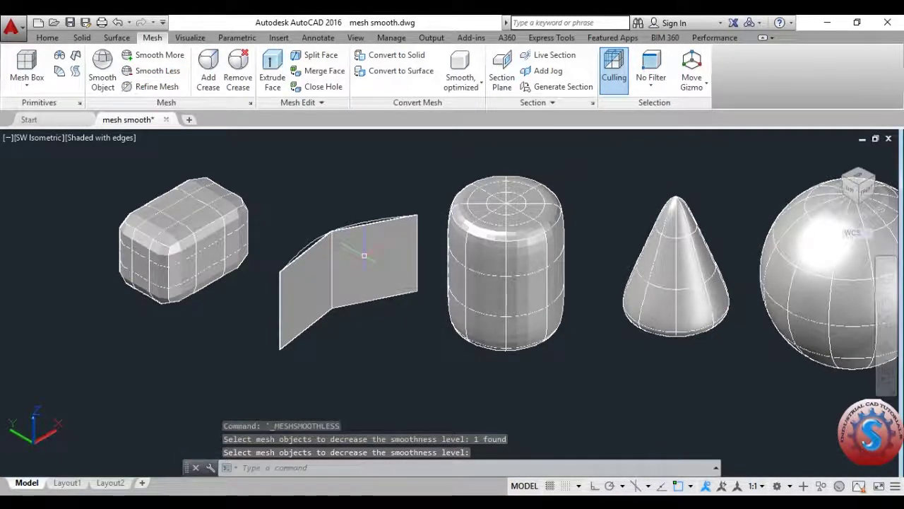
# - Undo the last smoothness reduction of the curved surface mesh, and raise its smoothness one level with Smooth More
pyautogui.hotkey('ctrl', 'z')
pyautogui.click(151, 55)
pyautogui.click(369, 264)
pyautogui.press('Return')
pyautogui.click(367, 263)
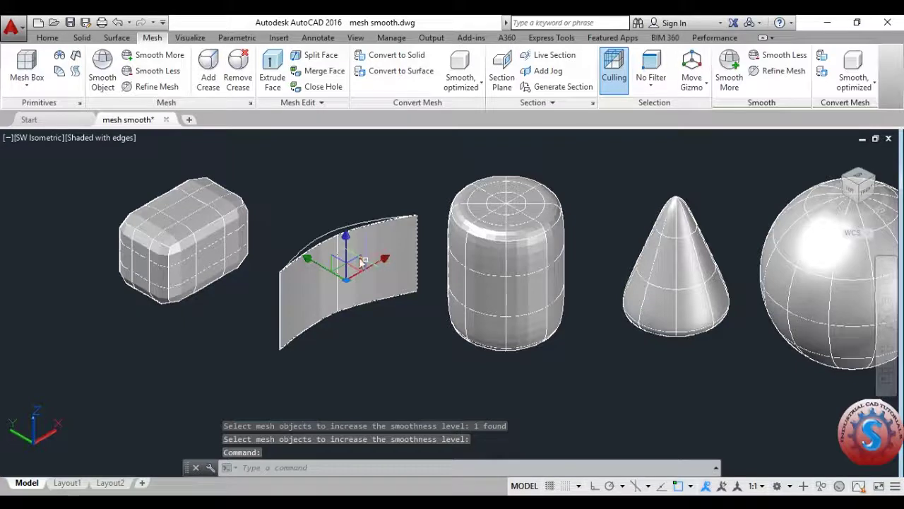
pyautogui.press('Escape')
pyautogui.press('Escape')
# - Raise the smoothness of the curved surface mesh by two more levels with repeated Smooth More operations
pyautogui.rightClick(367, 251)
pyautogui.click(378, 259)
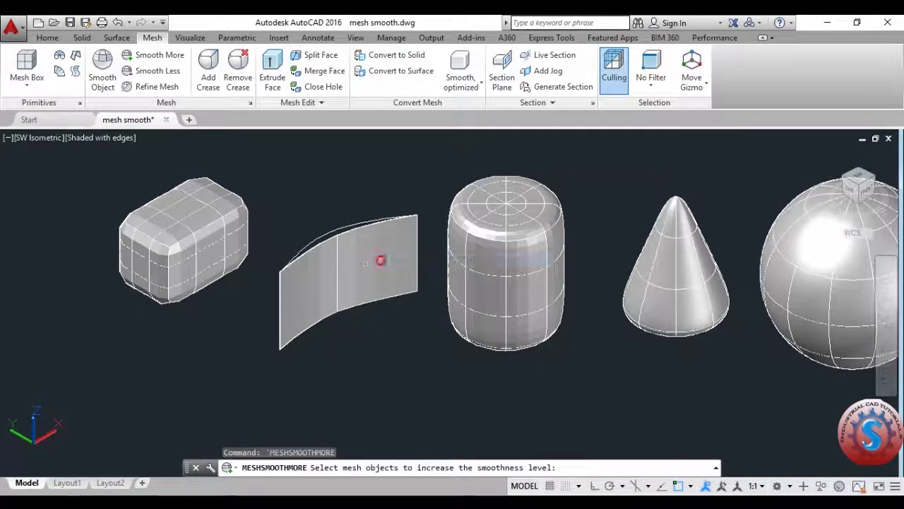
pyautogui.click(365, 262)
pyautogui.rightClick(358, 252)
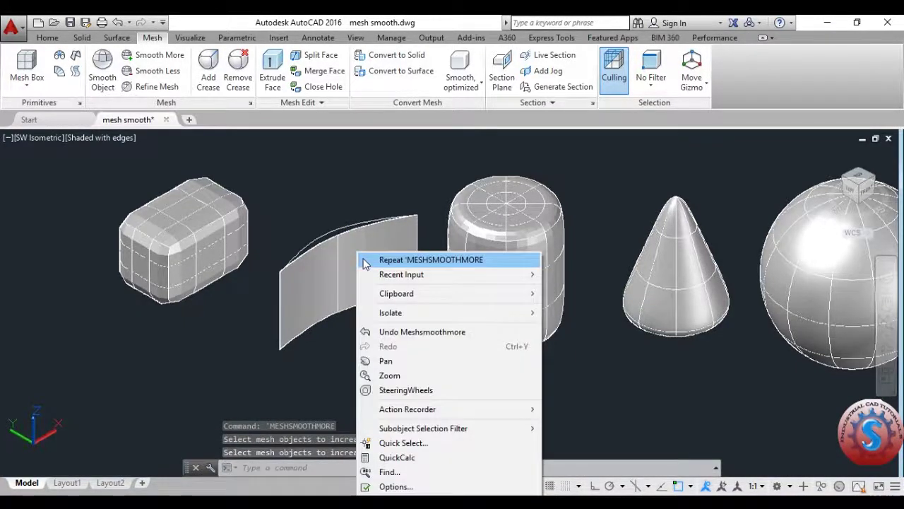
pyautogui.click(362, 259)
pyautogui.click(357, 266)
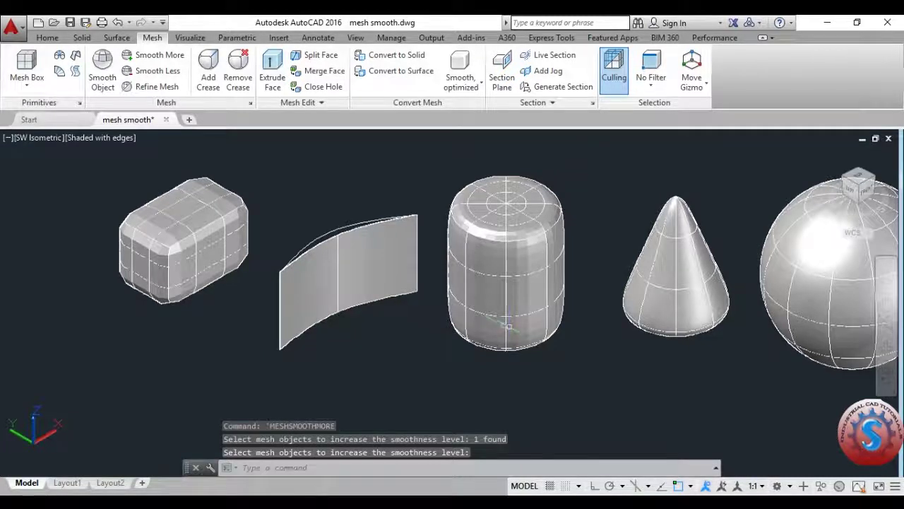
pyautogui.press('Escape')
# - Lower the smoothness of the sphere mesh by two levels with Smooth Less
pyautogui.scroll(-2, 423, 332)
pyautogui.moveTo(415, 337); pyautogui.dragTo(374, 329, button='middle')
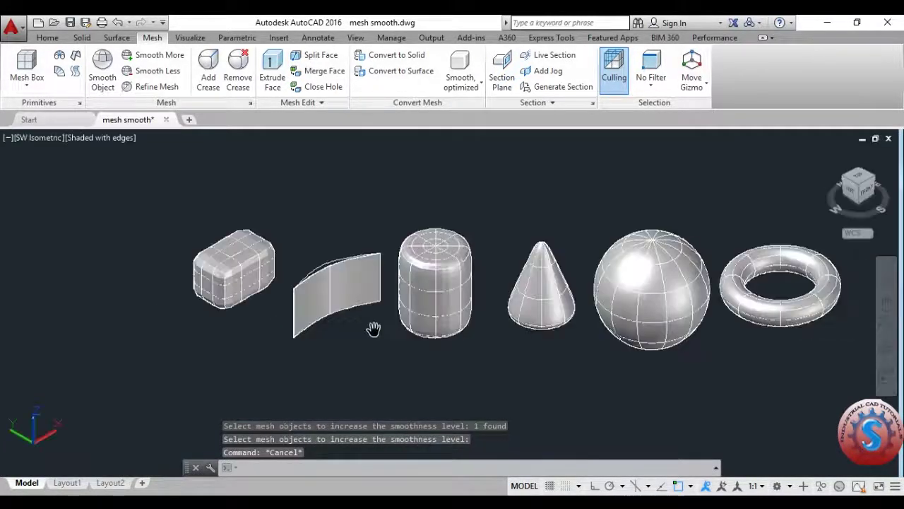
pyautogui.click(148, 68)
pyautogui.click(650, 305)
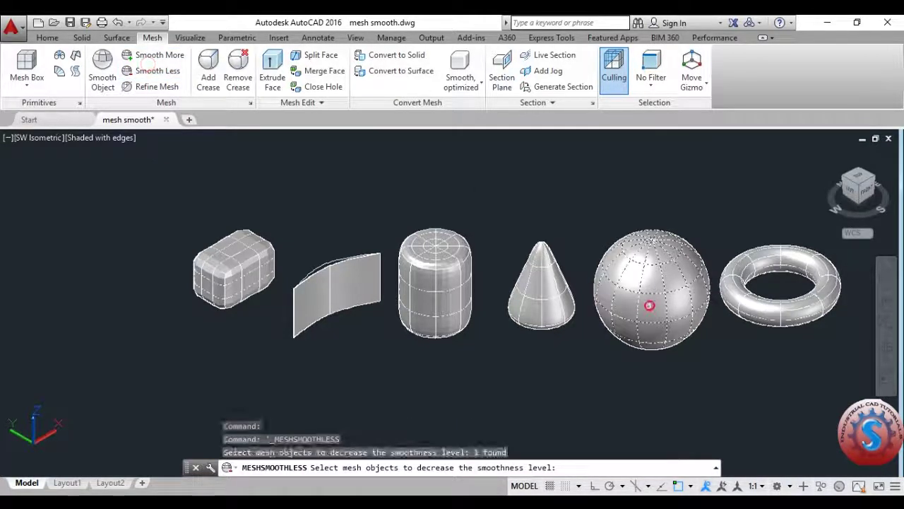
pyautogui.press('Return')
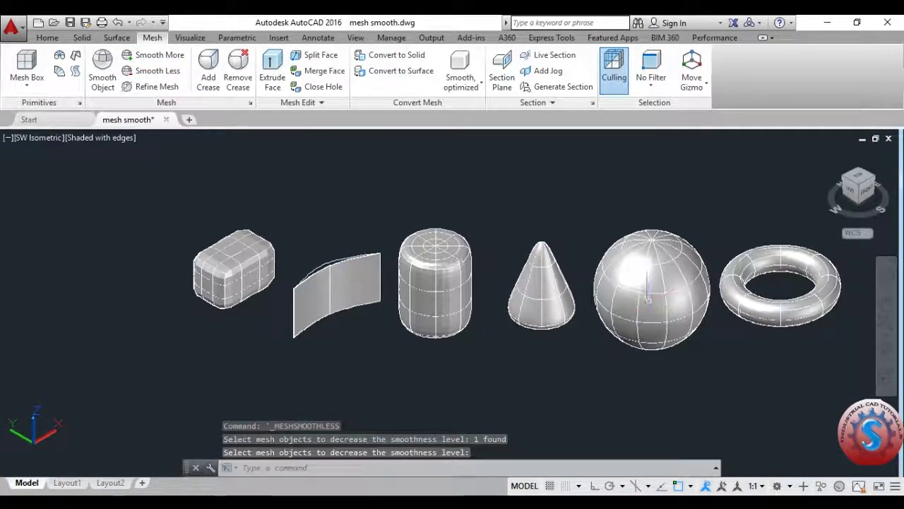
pyautogui.rightClick(650, 300)
pyautogui.click(695, 61)
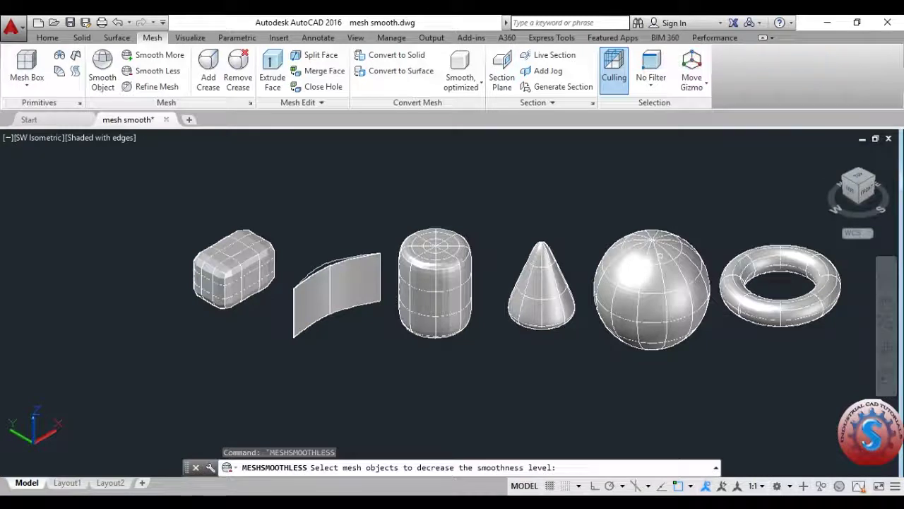
pyautogui.click(652, 274)
pyautogui.press('Return')
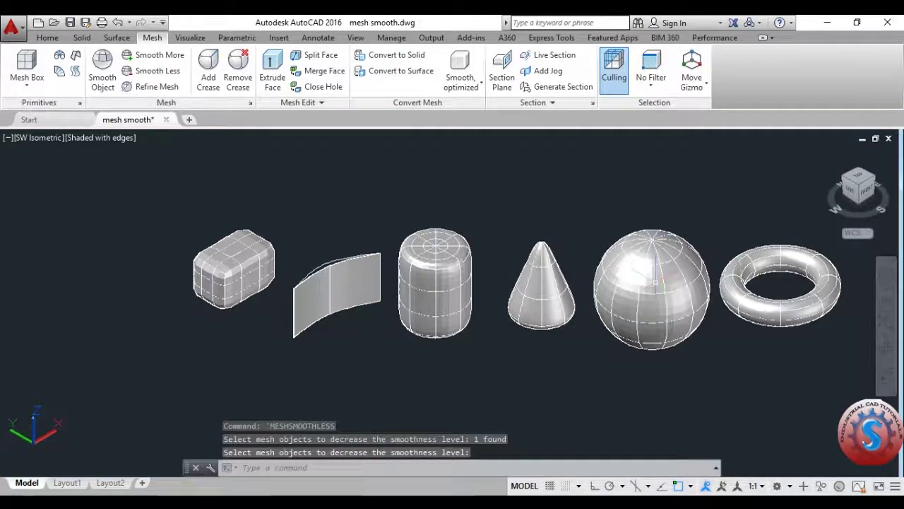
# - Lower the smoothness of the sphere mesh by a further two levels by repeating Smooth Less
pyautogui.rightClick(652, 275)
pyautogui.click(721, 47)
pyautogui.click(650, 283)
pyautogui.press('Return')
pyautogui.rightClick(644, 291)
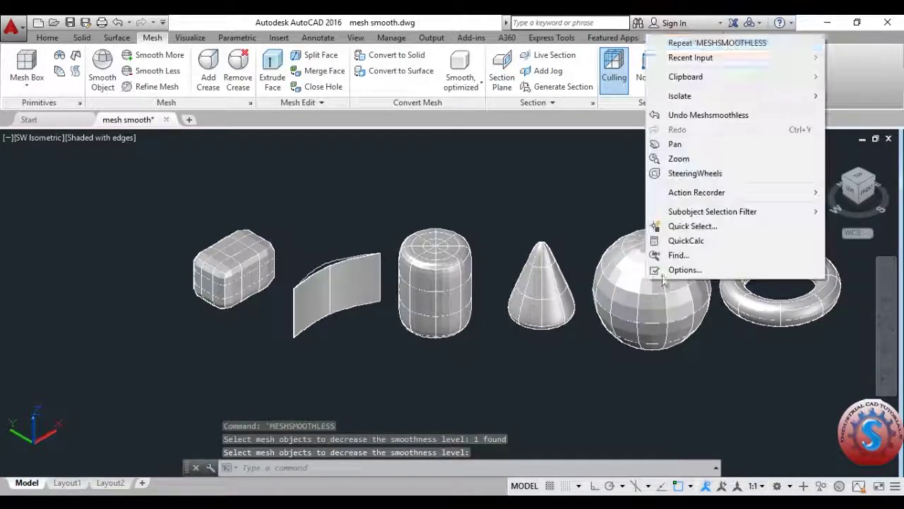
pyautogui.click(716, 37)
pyautogui.click(642, 263)
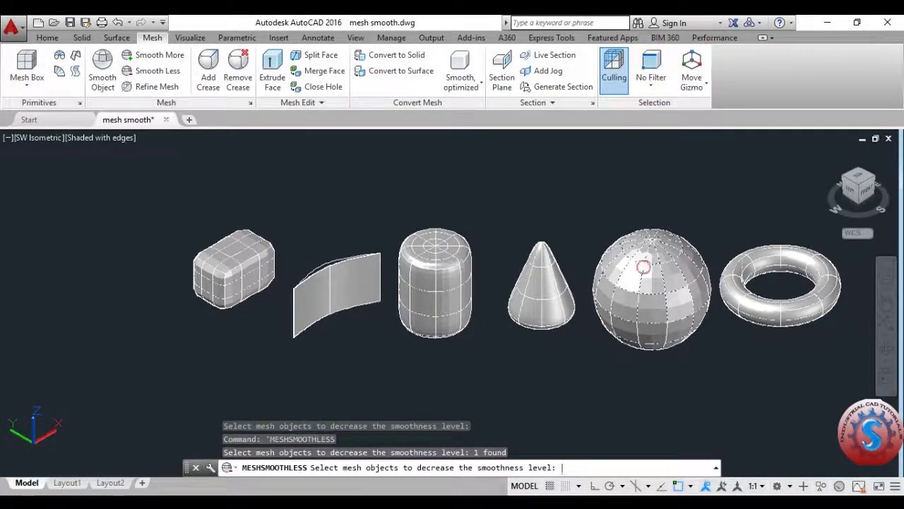
pyautogui.press('Return')
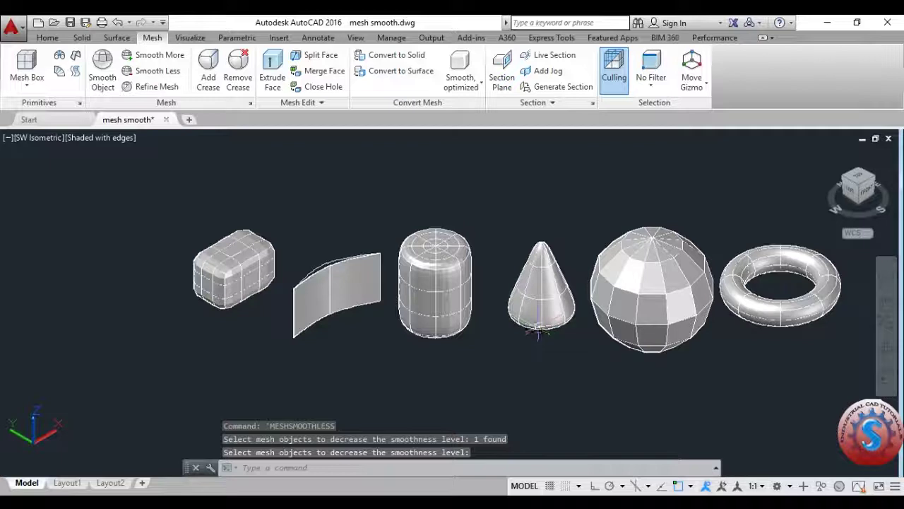
# - Undo the last two smoothness reductions of the sphere mesh
pyautogui.hotkey('ctrl', 'z')
pyautogui.hotkey('ctrl', 'z')
pyautogui.press('Escape')
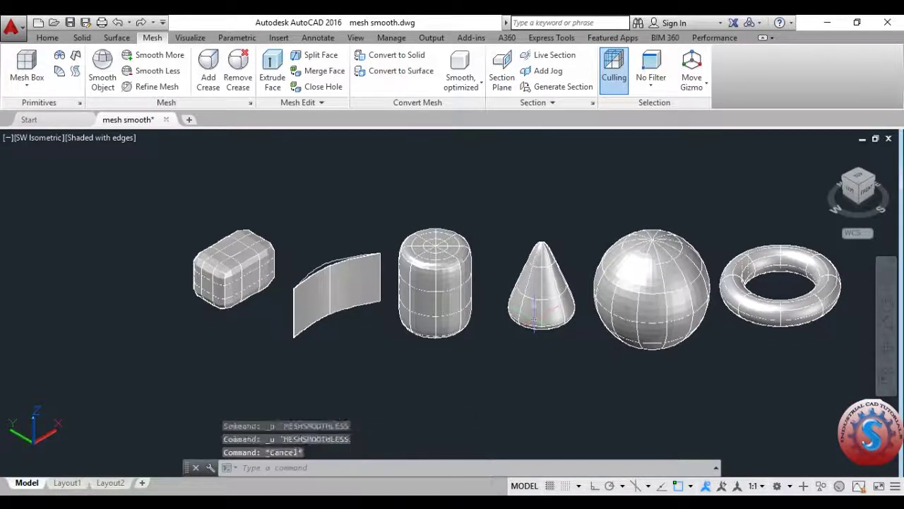
pyautogui.press('Escape')
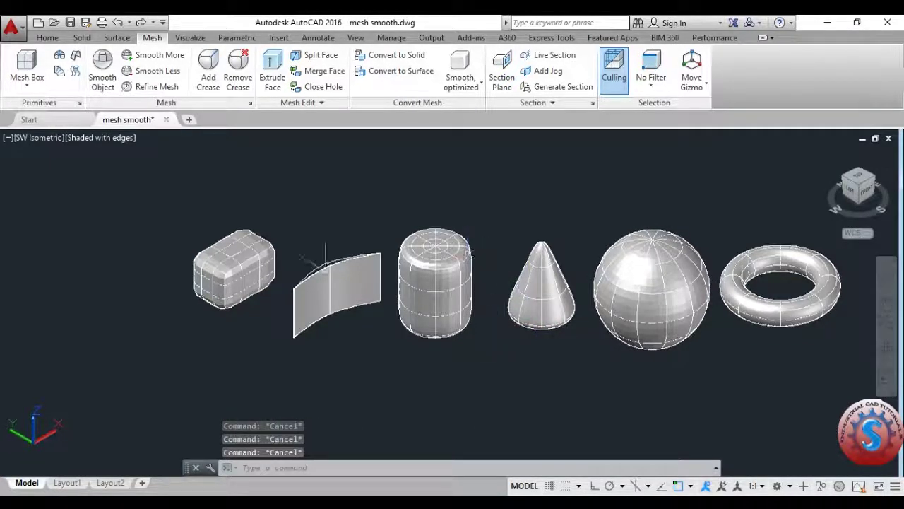
# - Subdivide the faces of the curved surface mesh and the box mesh with Refine Mesh
pyautogui.click(159, 88)
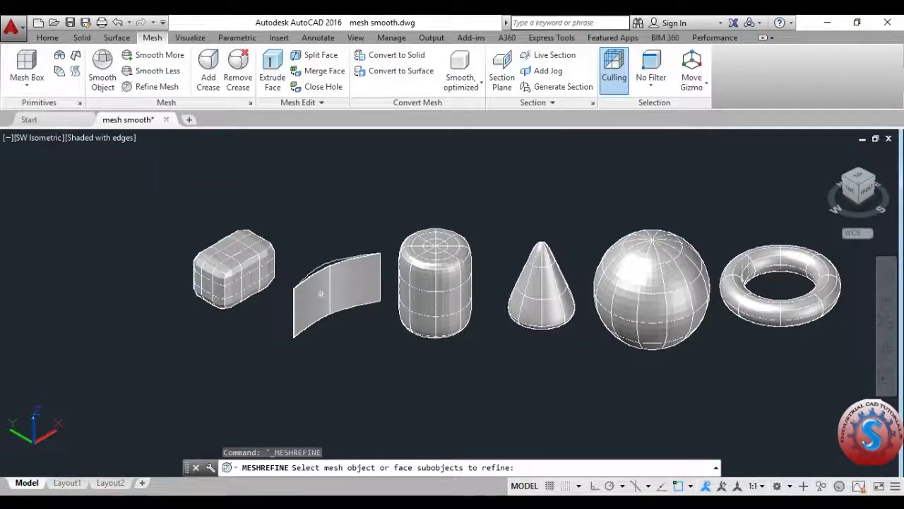
pyautogui.click(321, 294)
pyautogui.press('Return')
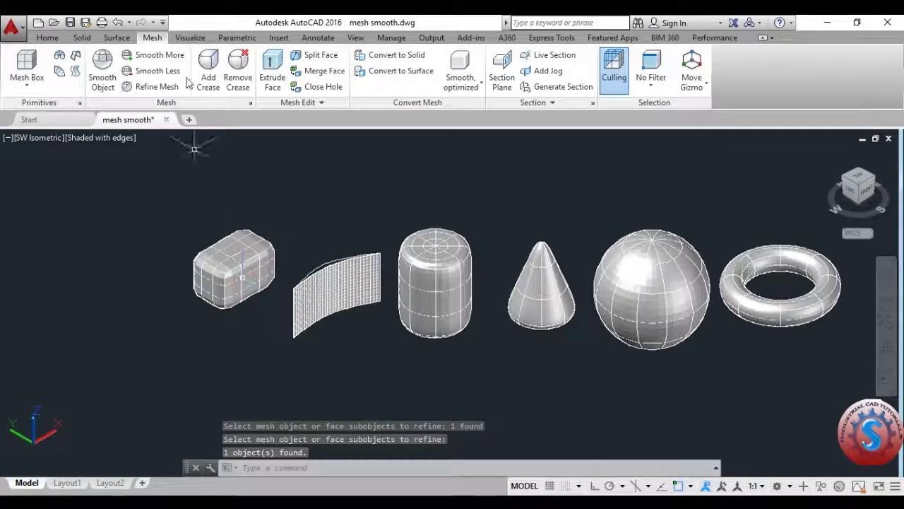
pyautogui.click(159, 85)
pyautogui.click(229, 273)
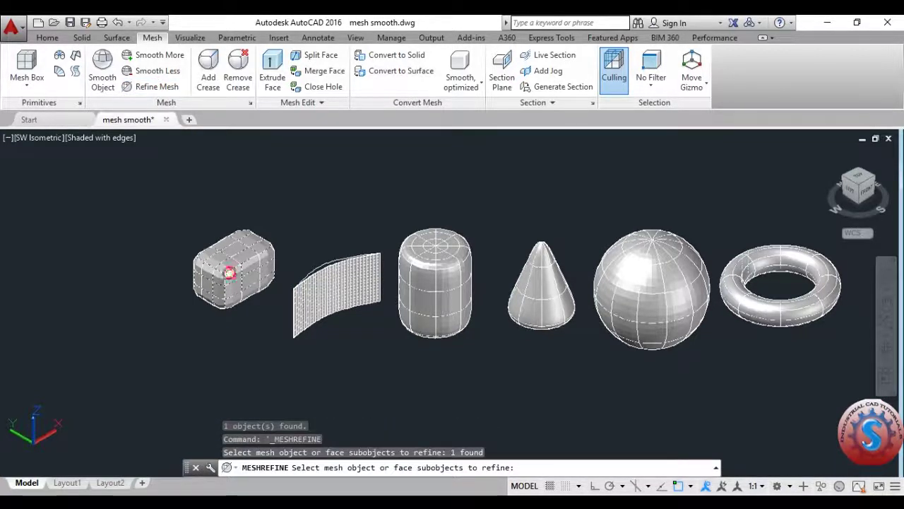
pyautogui.press('Return')
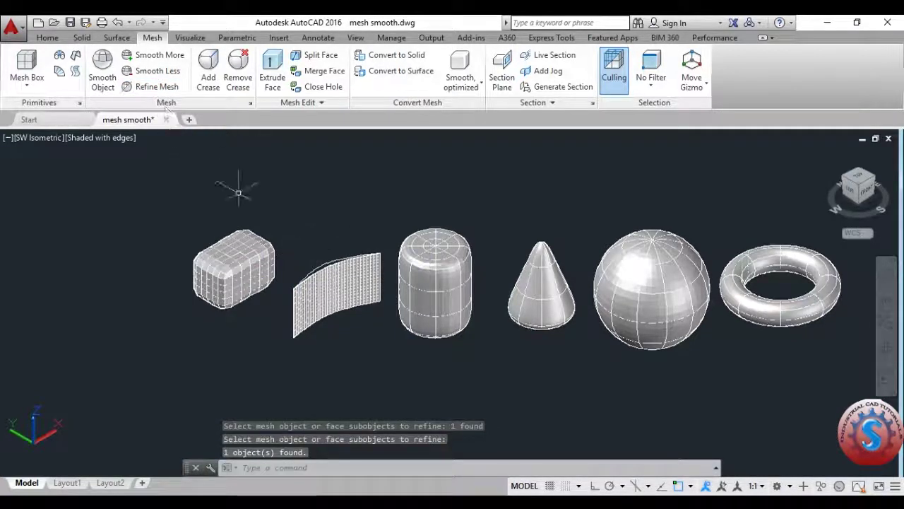
# - Subdivide the faces of the cylinder mesh with Refine Mesh and inspect its denser grid
pyautogui.scroll(2, 336, 319)
pyautogui.click(157, 85)
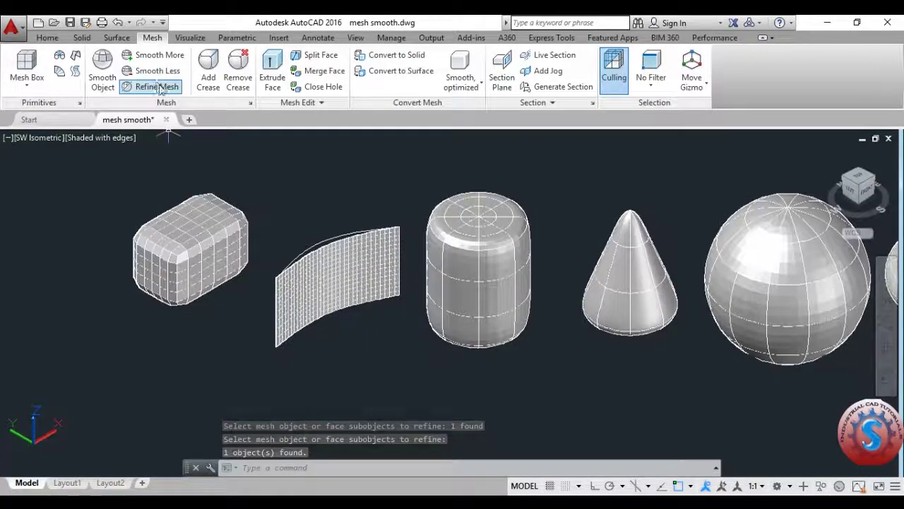
pyautogui.click(461, 266)
pyautogui.press('Return')
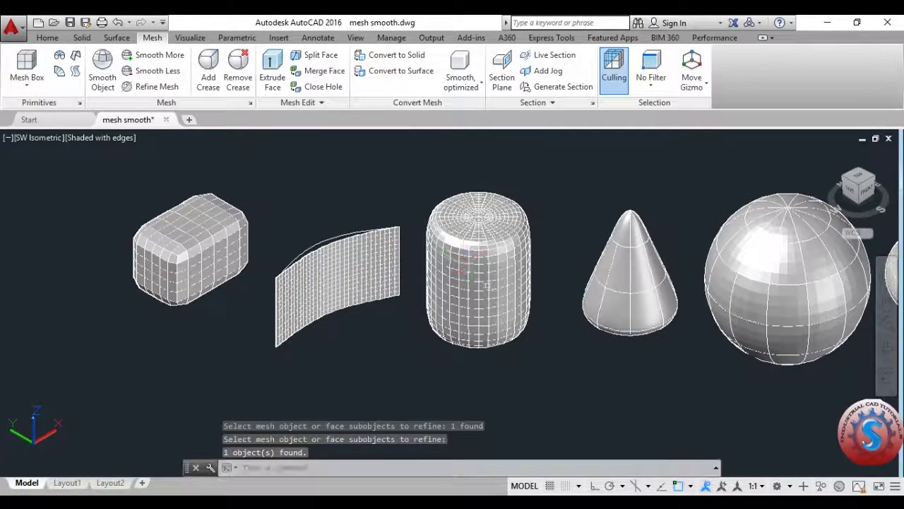
pyautogui.scroll(4, 461, 266)
pyautogui.scroll(-2, 360, 354)
pyautogui.scroll(-2, 365, 335)
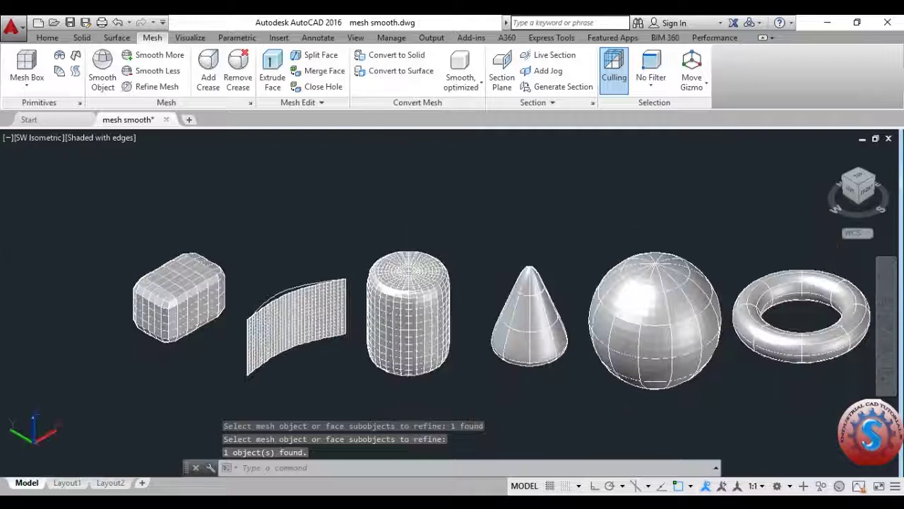
# - Subdivide the faces of the cone mesh with Refine Mesh and inspect it up close
pyautogui.click(159, 86)
pyautogui.click(529, 318)
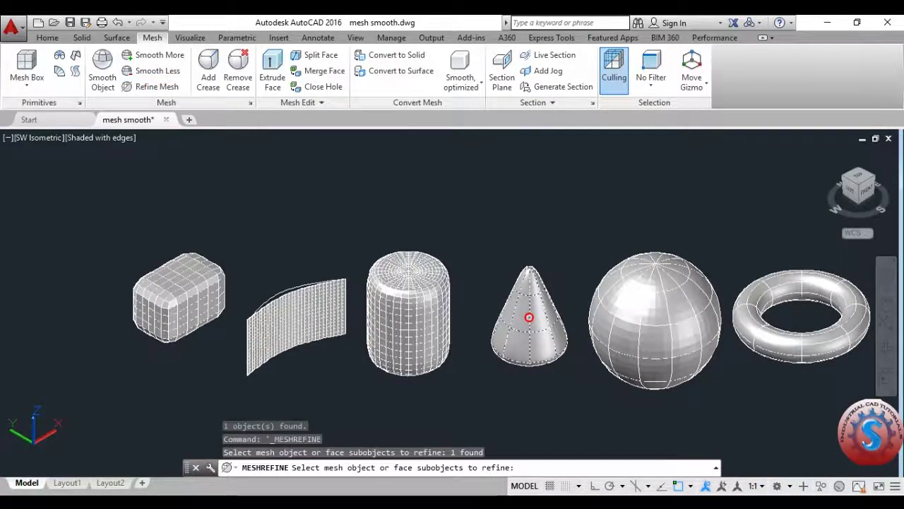
pyautogui.press('Return')
pyautogui.scroll(3, 537, 337)
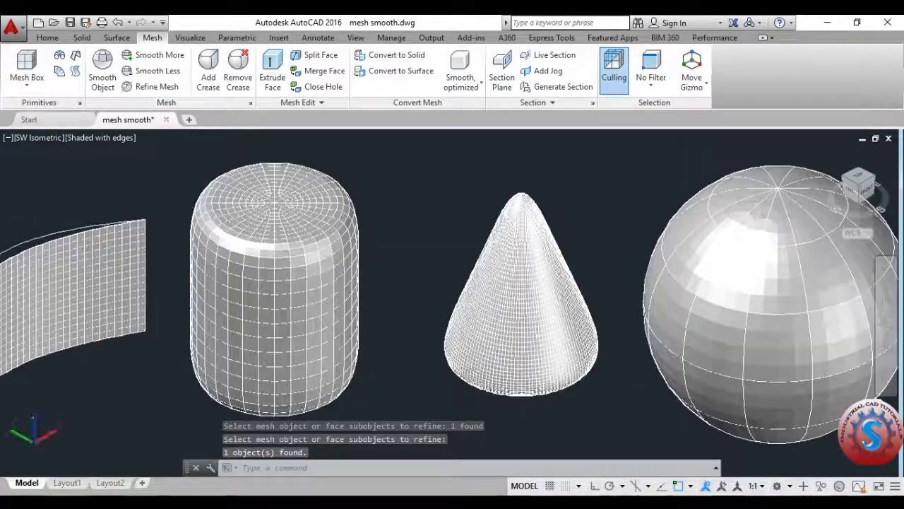
pyautogui.scroll(-4, 540, 329)
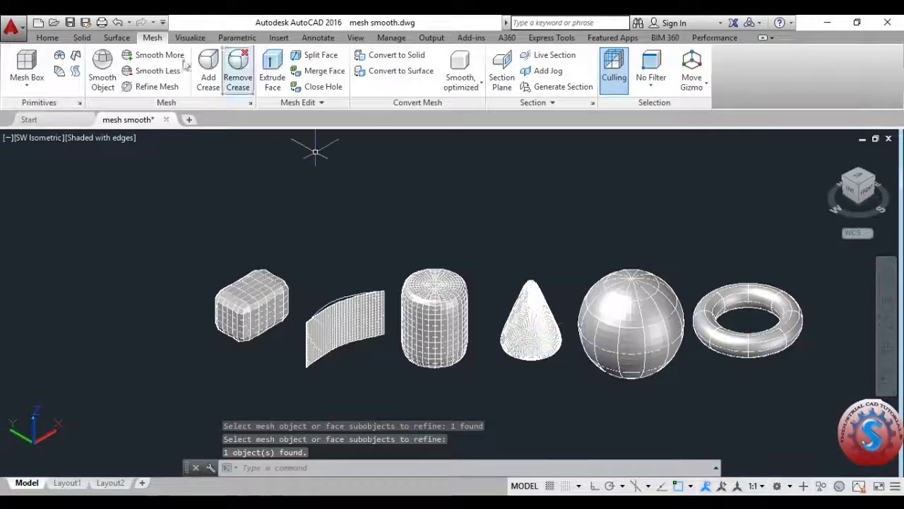
# - Subdivide the faces of the torus mesh and the sphere mesh with Refine Mesh
pyautogui.click(157, 86)
pyautogui.click(711, 333)
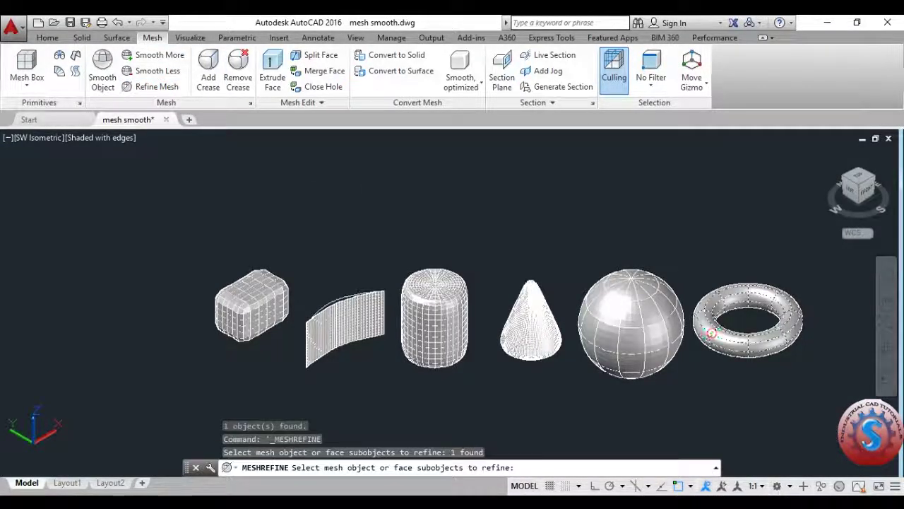
pyautogui.press('Return')
pyautogui.scroll(2, 639, 338)
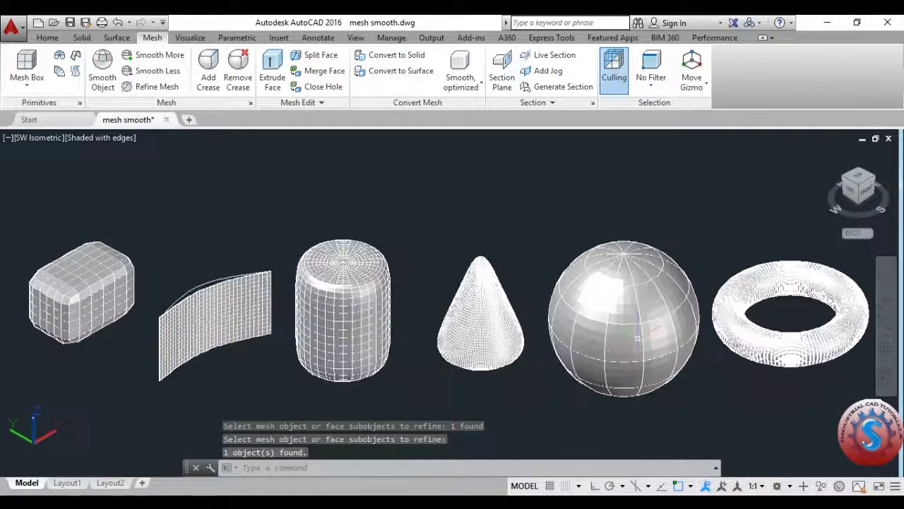
pyautogui.click(629, 335)
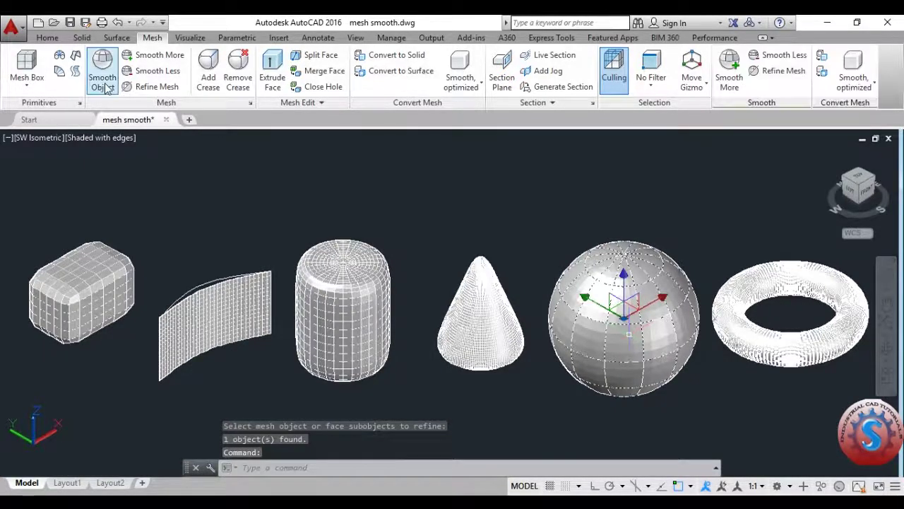
pyautogui.click(141, 87)
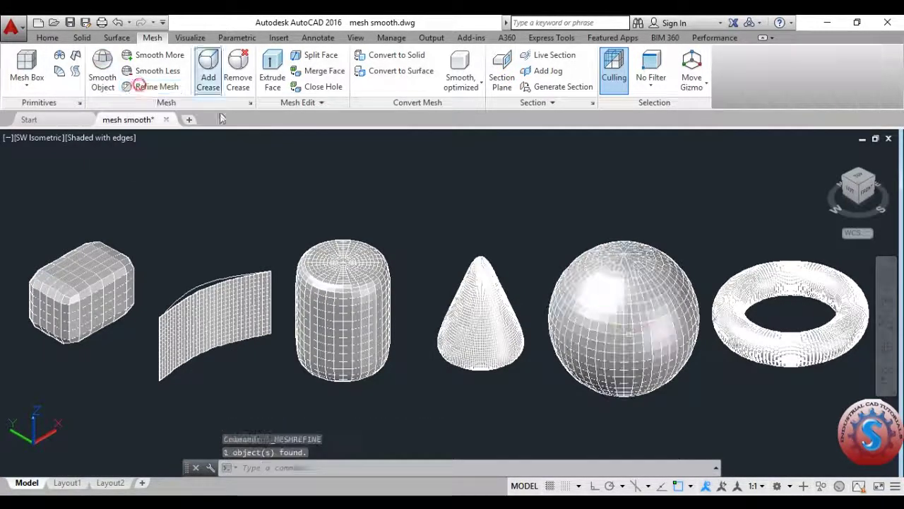
pyautogui.press('Escape')
pyautogui.scroll(-3, 397, 308)
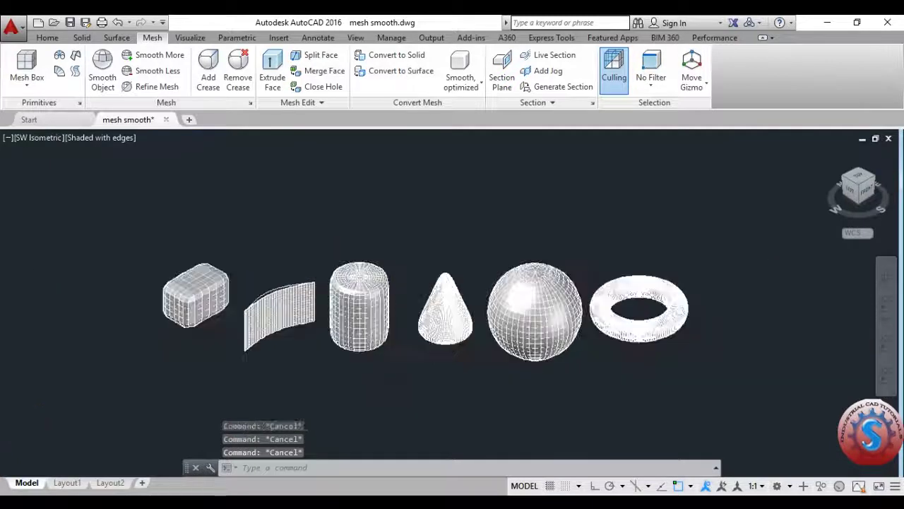
# - Undo the Refine Mesh operations on all six meshes
pyautogui.hotkey('ctrl', 'z')
pyautogui.hotkey('ctrl', 'z')
pyautogui.hotkey('ctrl', 'z')
pyautogui.hotkey('ctrl', 'z')
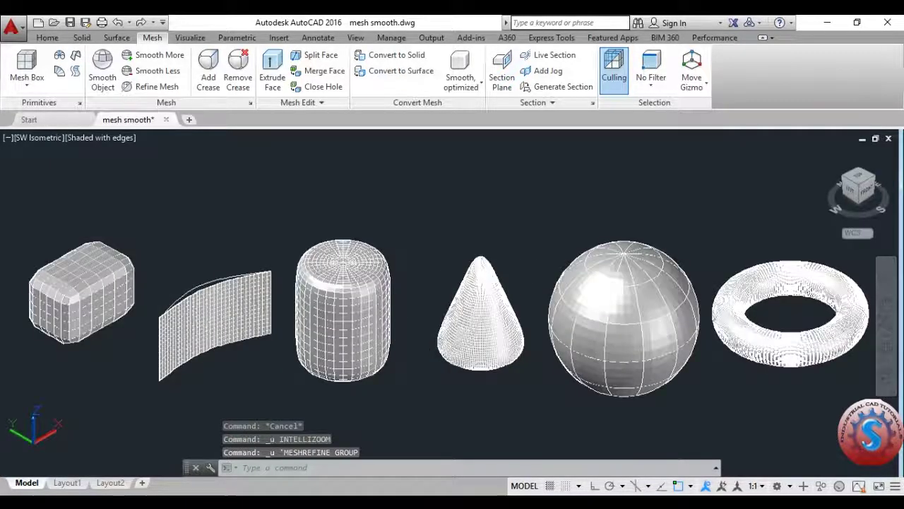
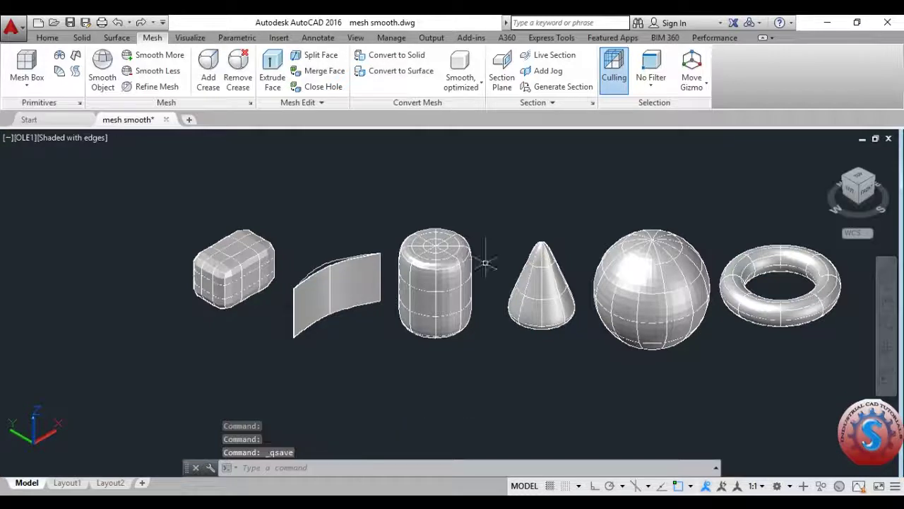
# - Decrease the smoothness of the cylinder mesh by one level with Smooth Less
pyautogui.scroll(-4, 457, 241)
pyautogui.scroll(2, 457, 242)
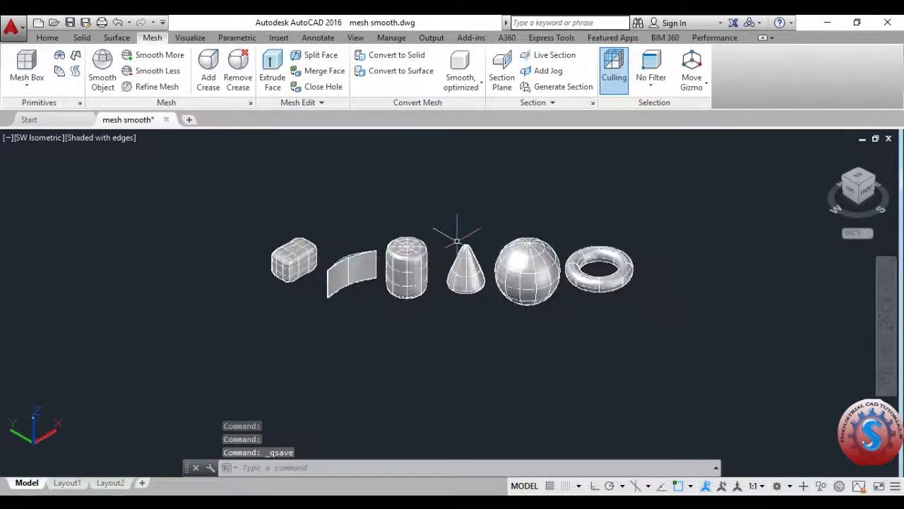
pyautogui.scroll(2, 457, 241)
pyautogui.scroll(2, 457, 242)
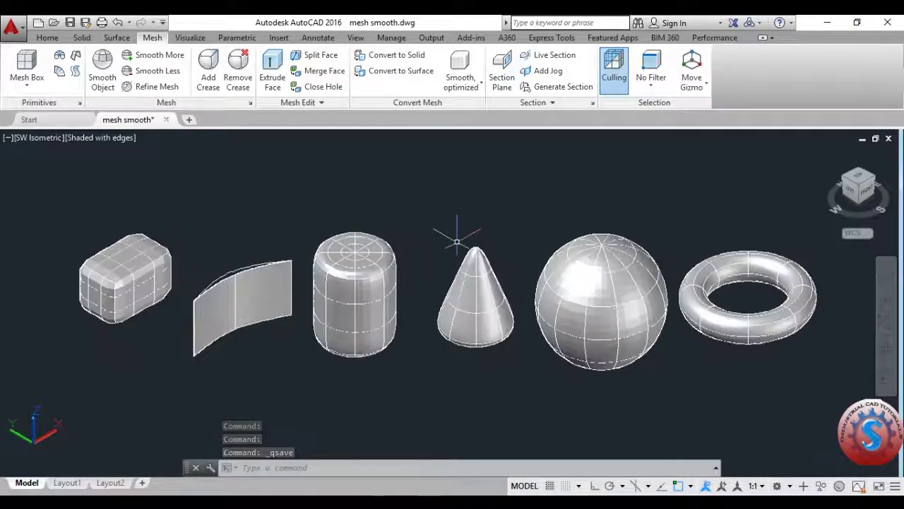
pyautogui.click(208, 74)
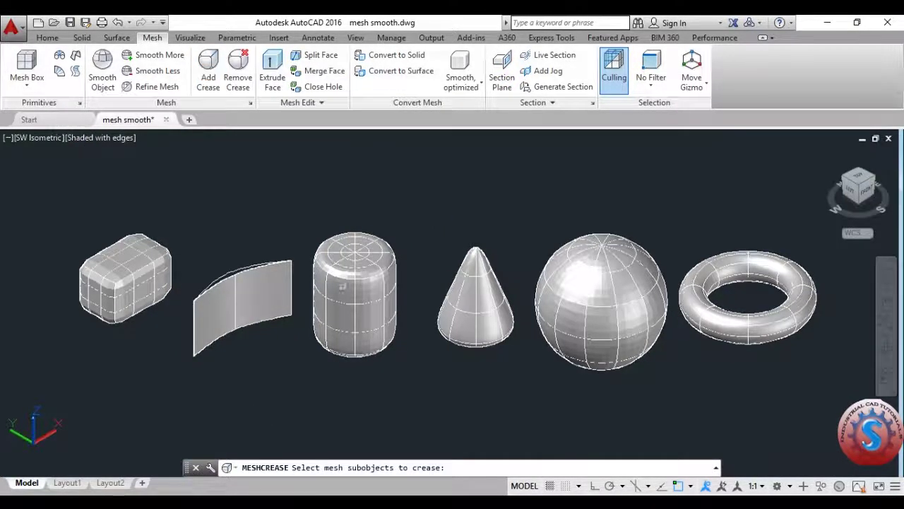
pyautogui.scroll(2, 342, 286)
pyautogui.scroll(2, 344, 285)
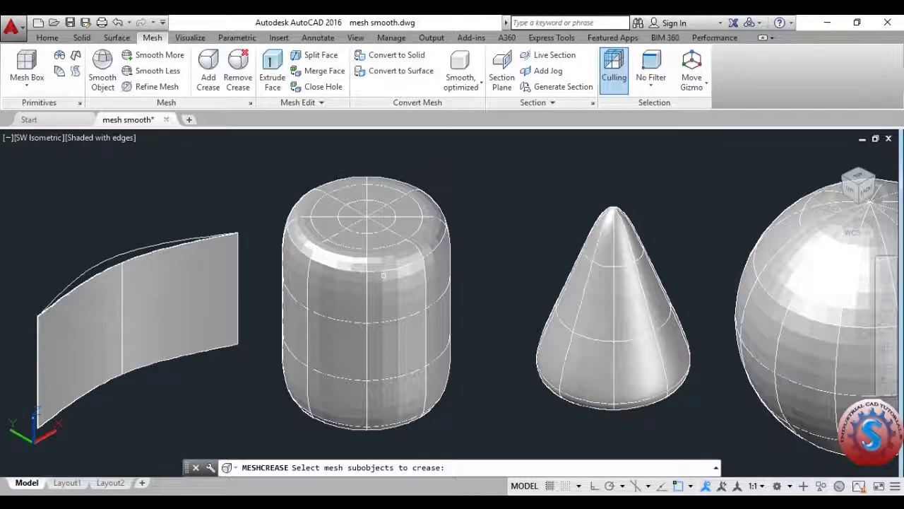
pyautogui.click(156, 71)
pyautogui.click(336, 280)
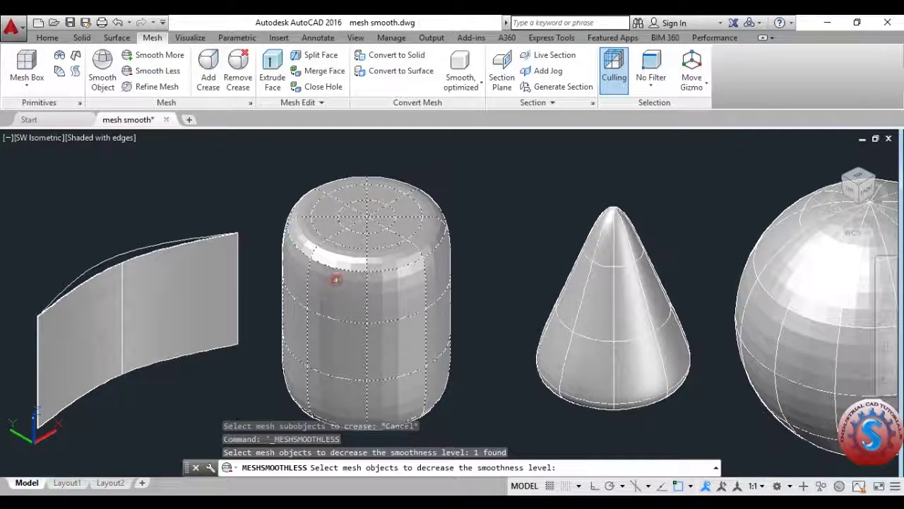
pyautogui.press('Return')
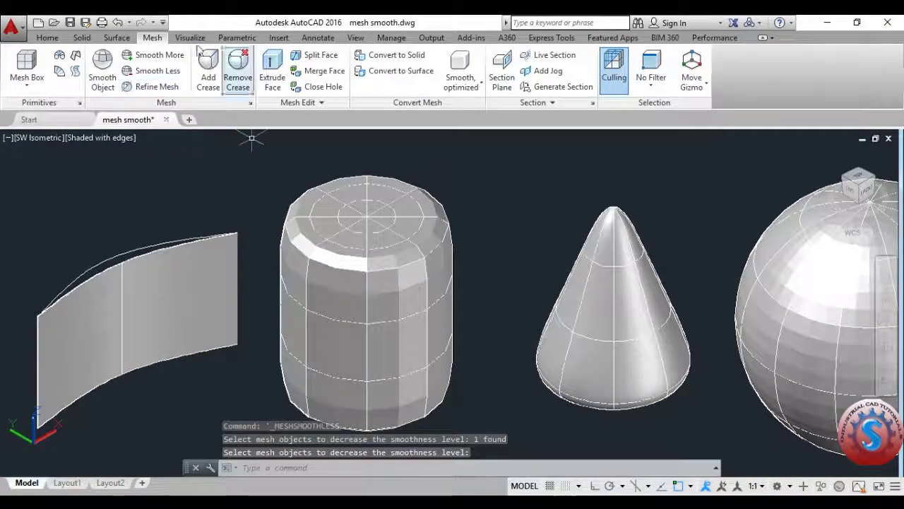
# - Add a crease with value 50 to the upper and middle front side faces of the cylinder mesh
pyautogui.click(208, 70)
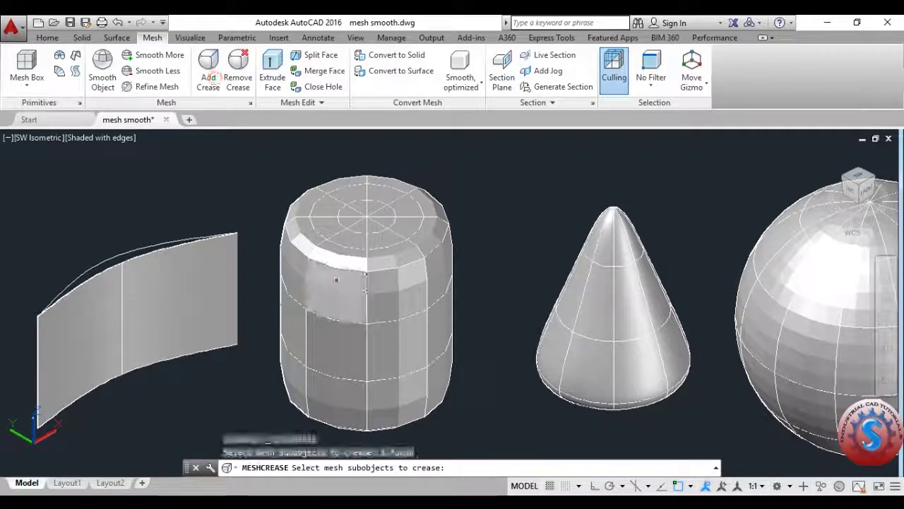
pyautogui.click(336, 280)
pyautogui.click(388, 297)
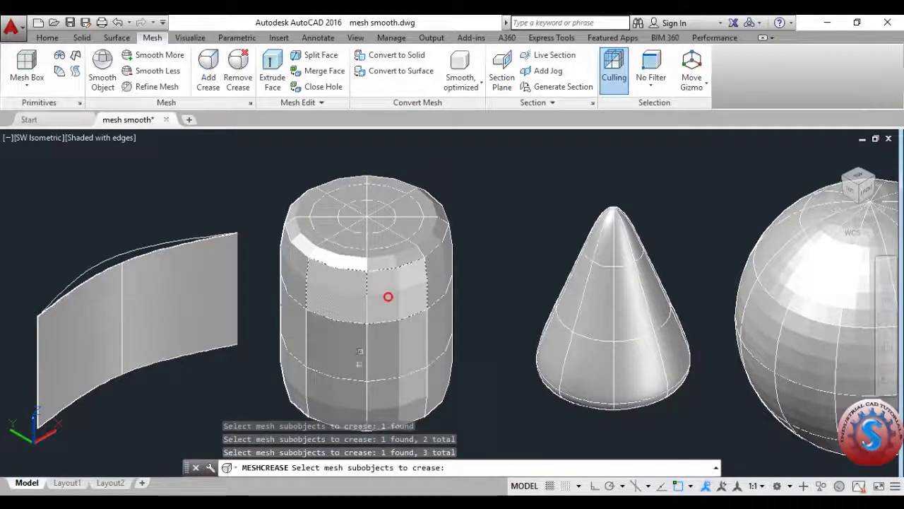
pyautogui.click(340, 362)
pyautogui.click(343, 337)
pyautogui.click(387, 346)
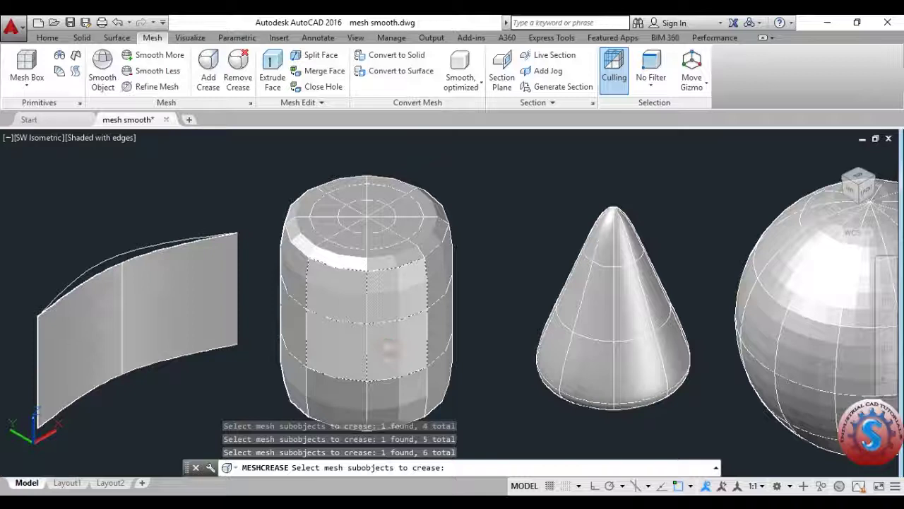
pyautogui.press('Return')
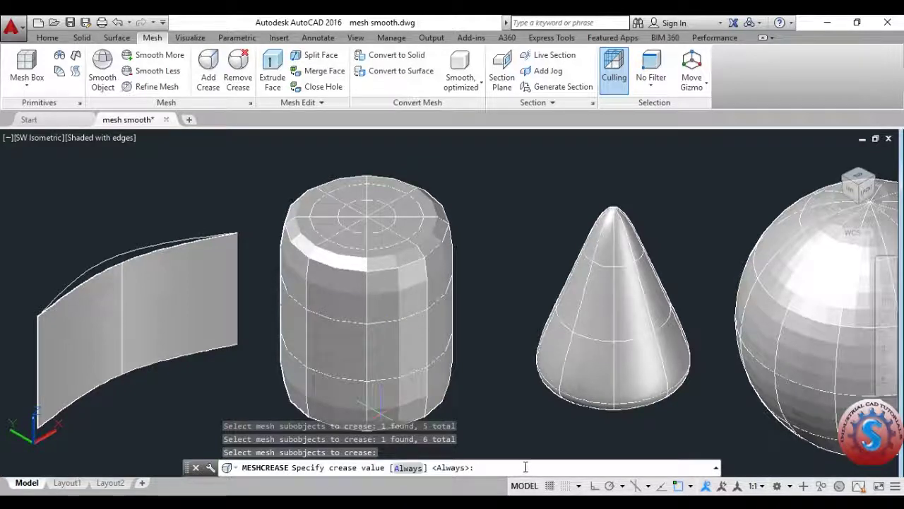
pyautogui.write('50')
pyautogui.press('Return')
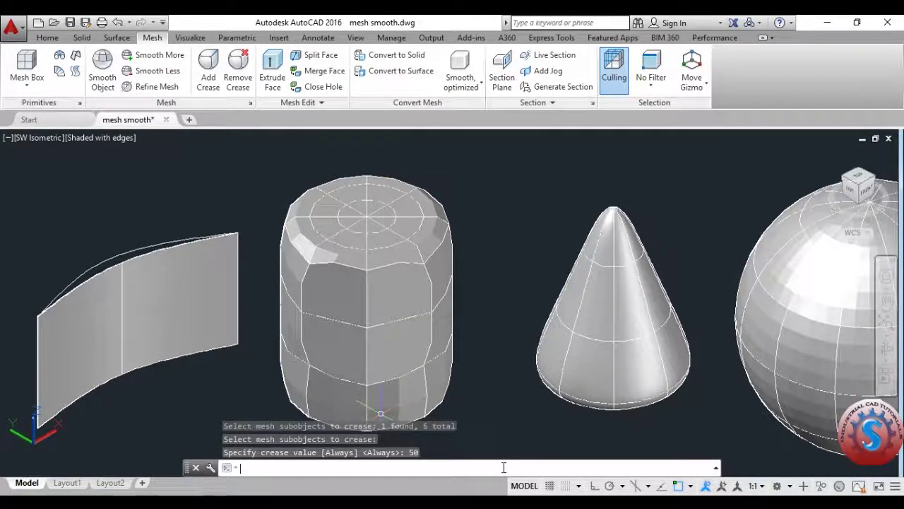
# - Add a crease with the Always option to the ring and centre faces on top of the cylinder mesh
pyautogui.scroll(-3, 477, 316)
pyautogui.scroll(1, 467, 325)
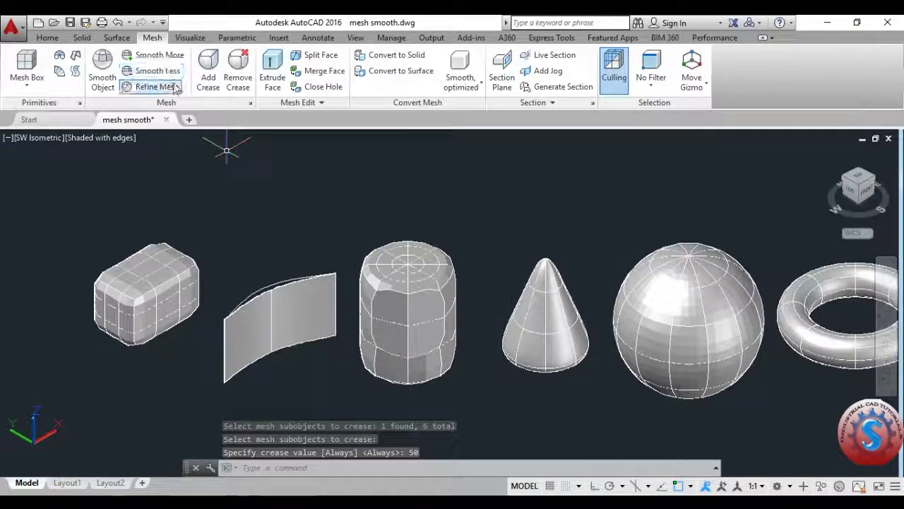
pyautogui.click(199, 83)
pyautogui.scroll(1, 435, 275)
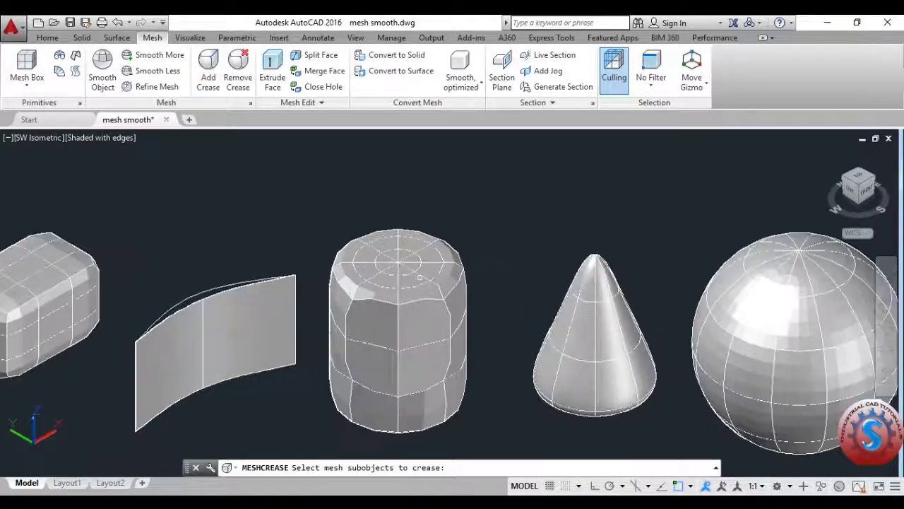
pyautogui.click(378, 251)
pyautogui.click(389, 248)
pyautogui.click(390, 245)
pyautogui.click(409, 246)
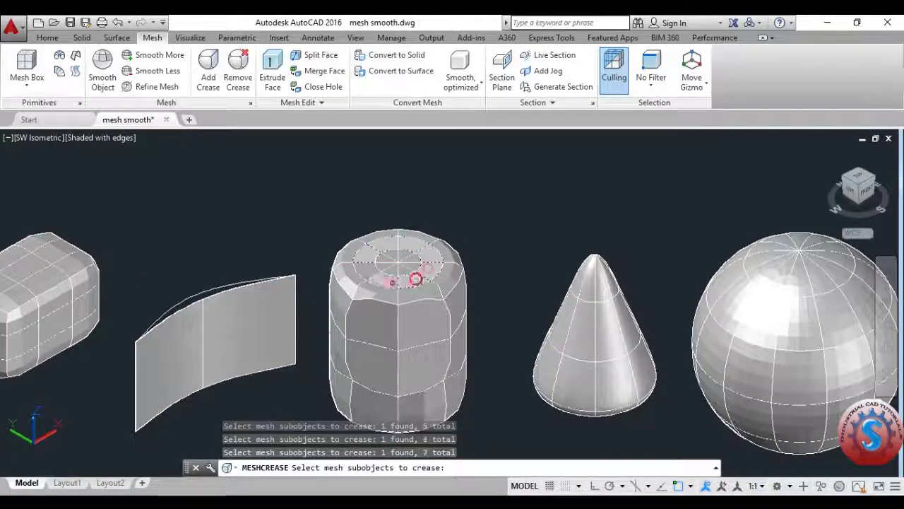
pyautogui.click(390, 270)
pyautogui.click(400, 270)
pyautogui.click(399, 270)
pyautogui.click(399, 271)
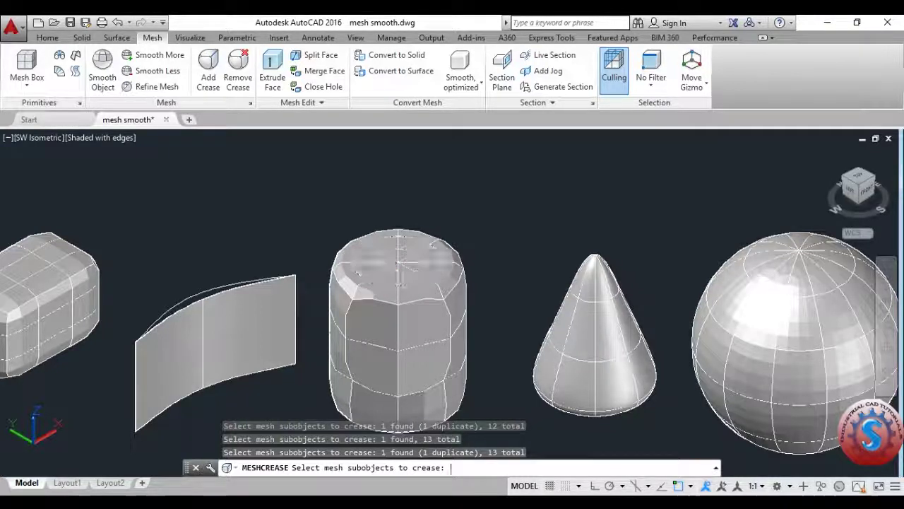
pyautogui.press('Return')
pyautogui.click(409, 467)
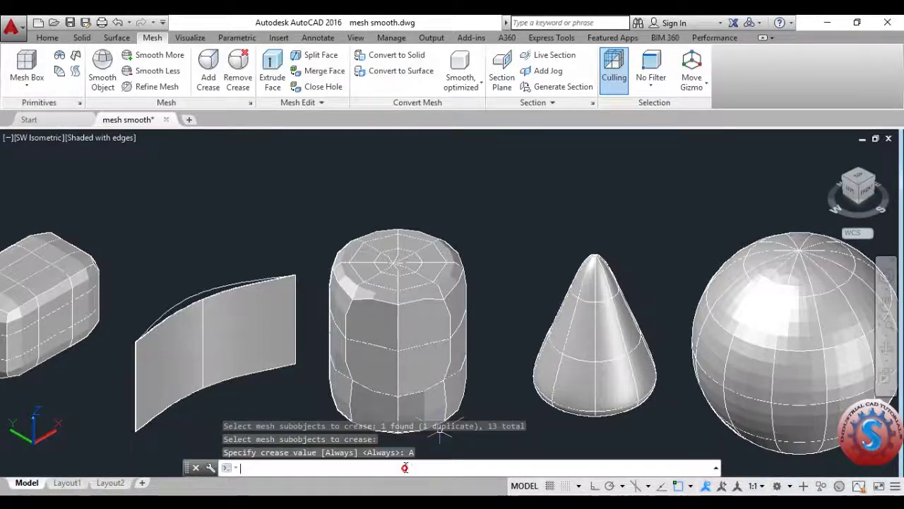
# - Add a crease with value 500 to the middle faces on the top and adjoining side of the box mesh
pyautogui.scroll(-2, 435, 274)
pyautogui.scroll(3, 424, 268)
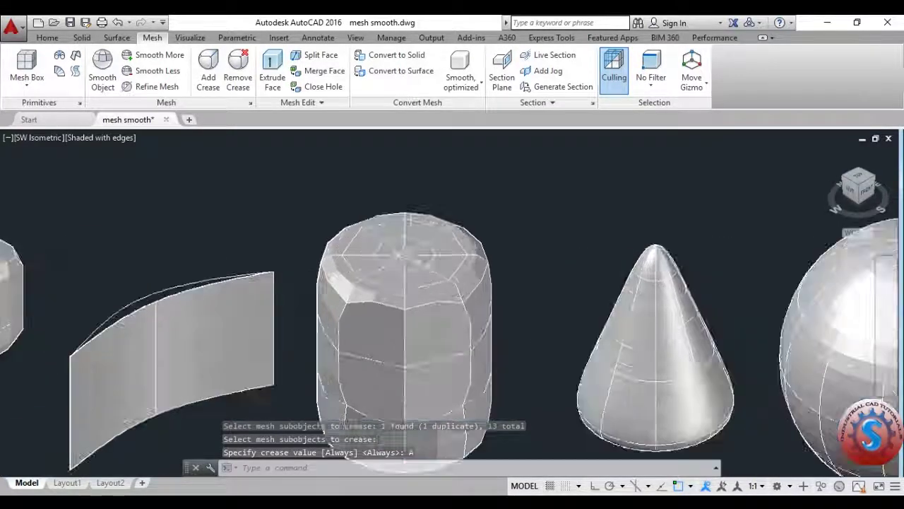
pyautogui.scroll(-1, 418, 265)
pyautogui.scroll(-2, 418, 265)
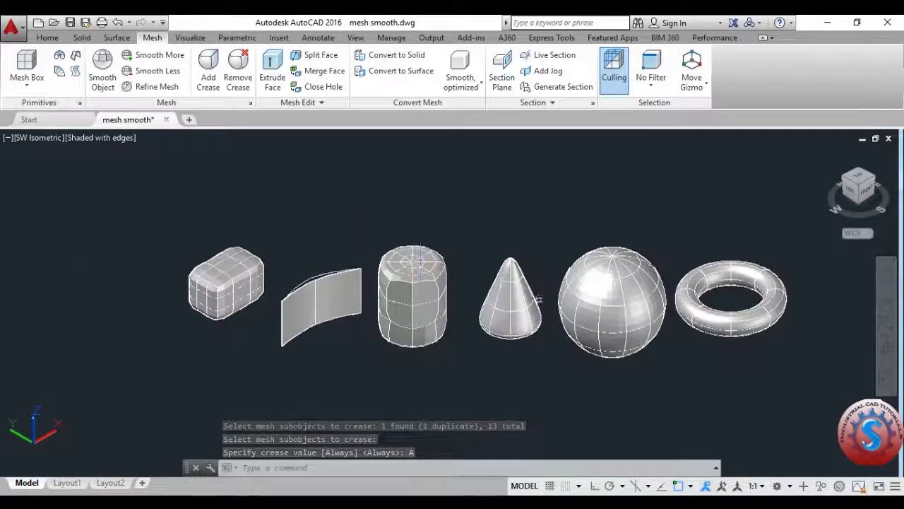
pyautogui.scroll(3, 241, 279)
pyautogui.click(200, 73)
pyautogui.click(221, 238)
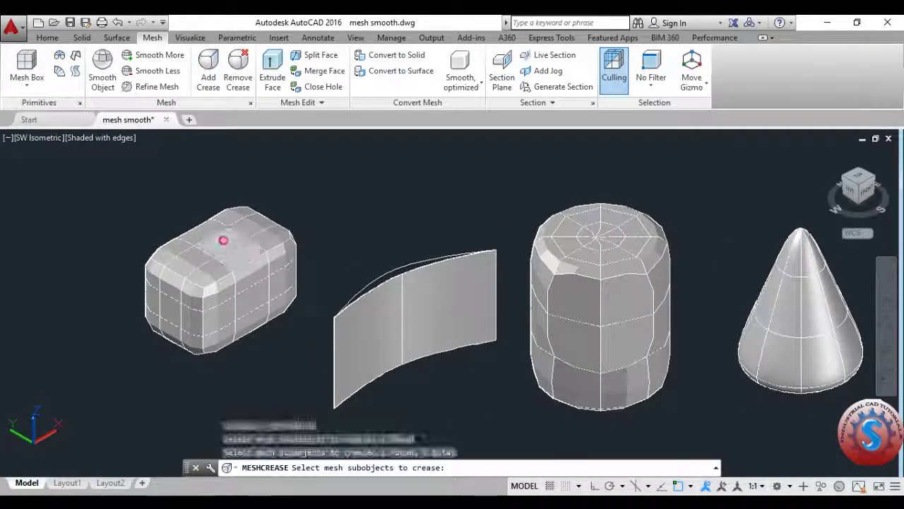
pyautogui.click(226, 247)
pyautogui.click(232, 257)
pyautogui.click(250, 279)
pyautogui.click(249, 287)
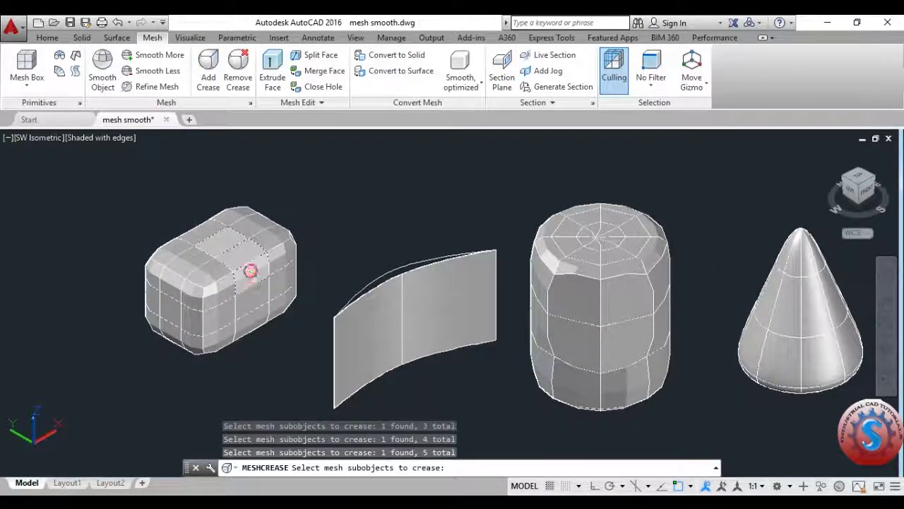
pyautogui.press('Return')
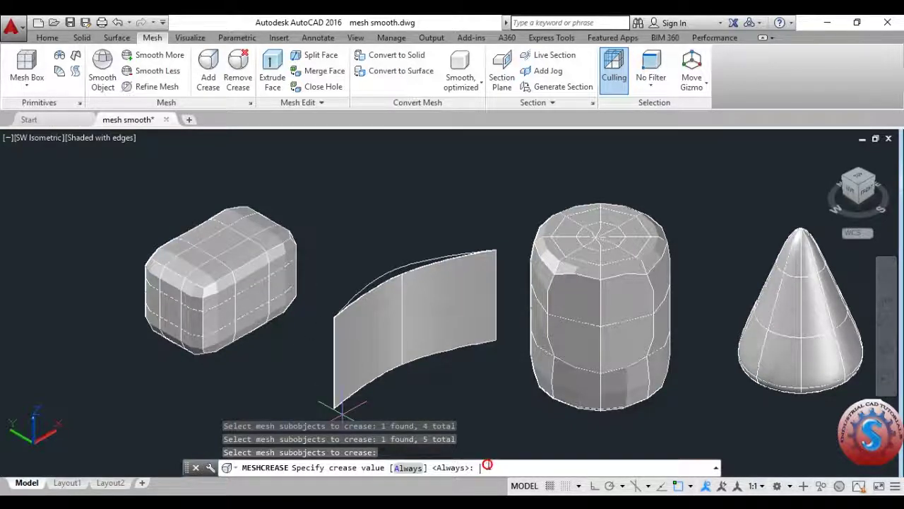
pyautogui.write('500')
pyautogui.press('Return')
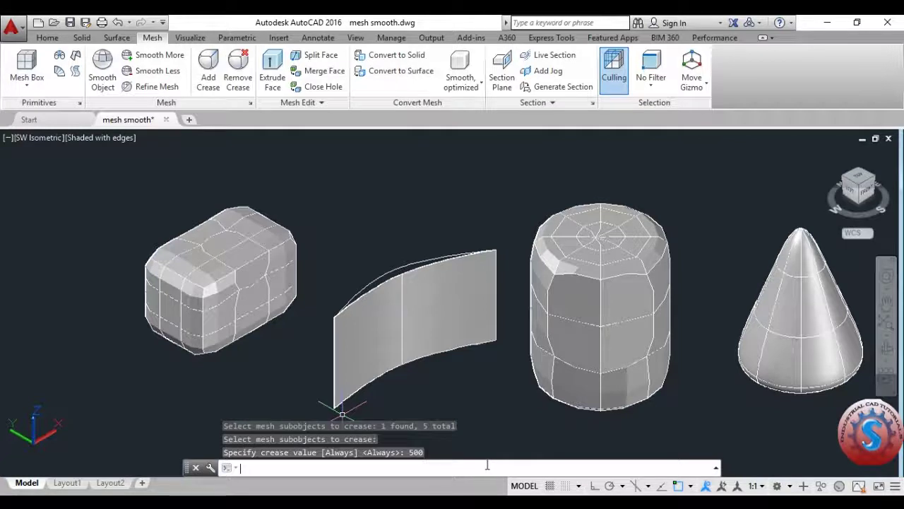
# - Remove the creases from the top and side faces of the box mesh with Remove Crease
pyautogui.scroll(-2, 293, 236)
pyautogui.moveTo(693, 325); pyautogui.dragTo(598, 318, button='middle')
pyautogui.click(240, 74)
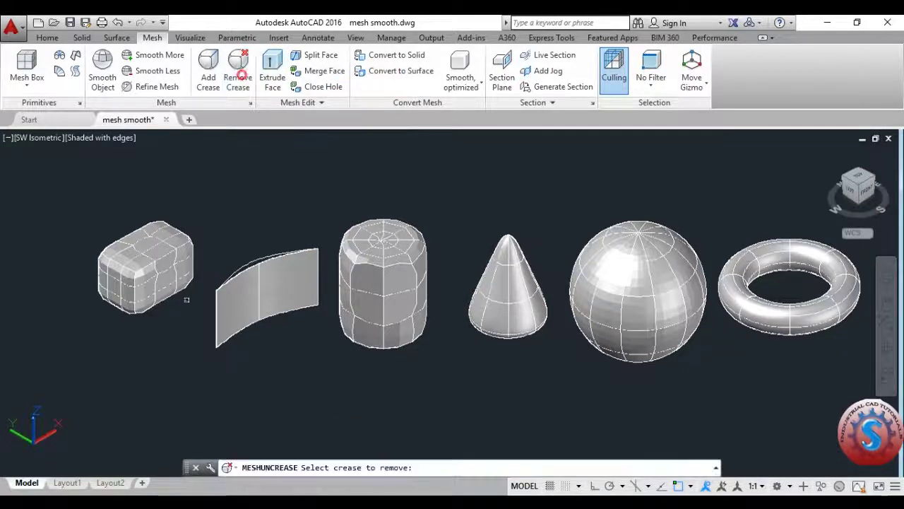
pyautogui.scroll(2, 187, 299)
pyautogui.click(149, 228)
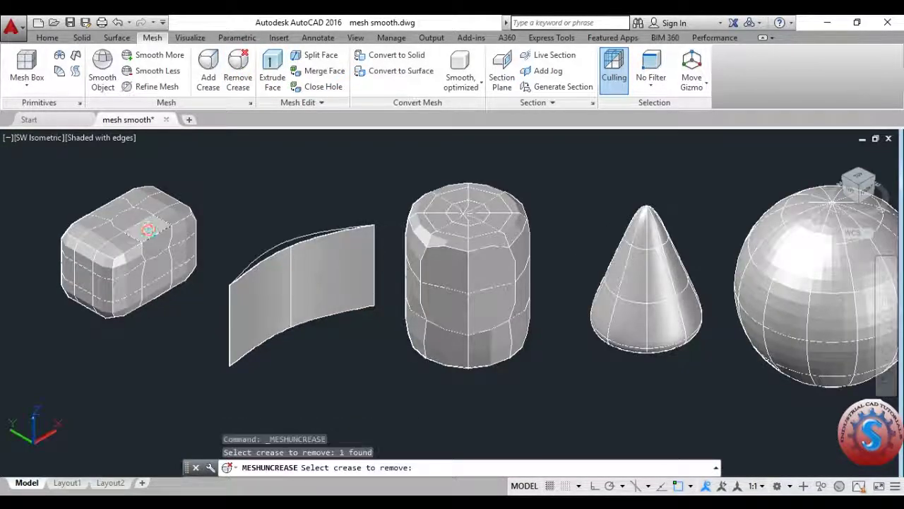
pyautogui.click(134, 214)
pyautogui.click(154, 257)
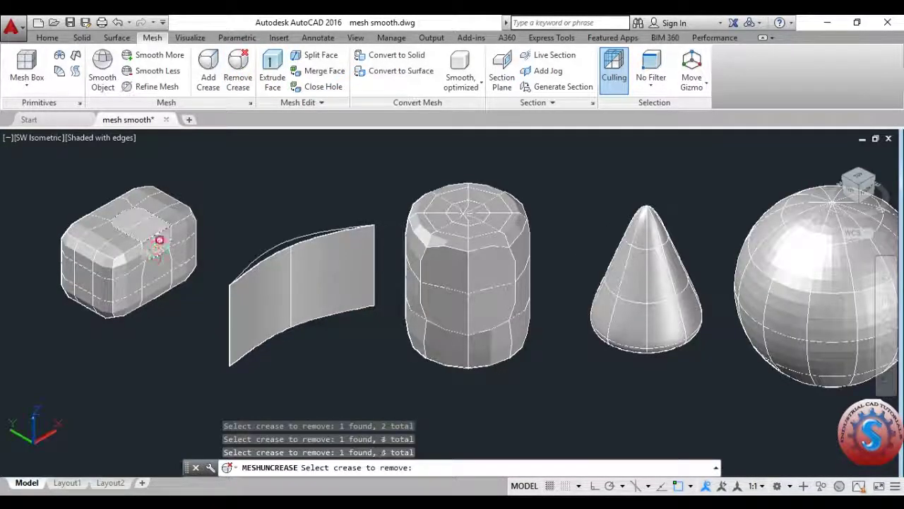
pyautogui.click(159, 240)
pyautogui.press('Return')
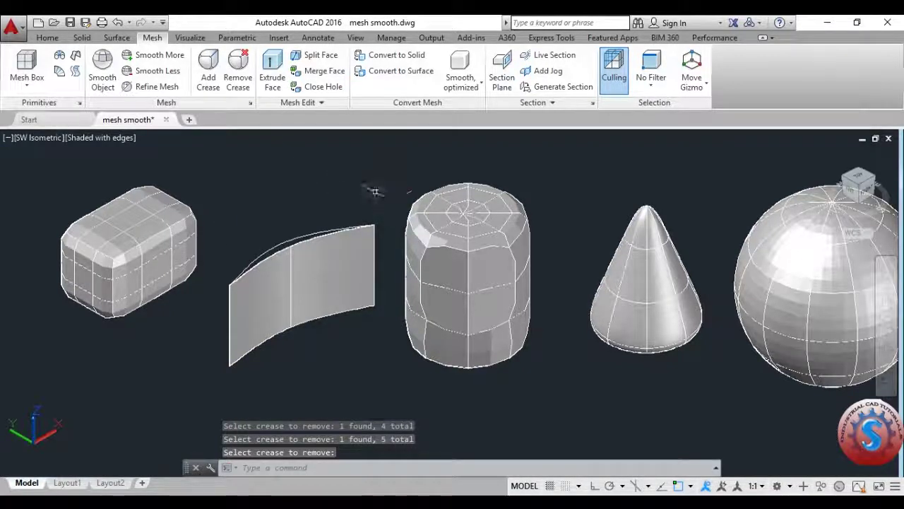
# - Remove the creases from the four creased front side faces of the cylinder mesh
pyautogui.click(238, 76)
pyautogui.click(443, 272)
pyautogui.click(485, 260)
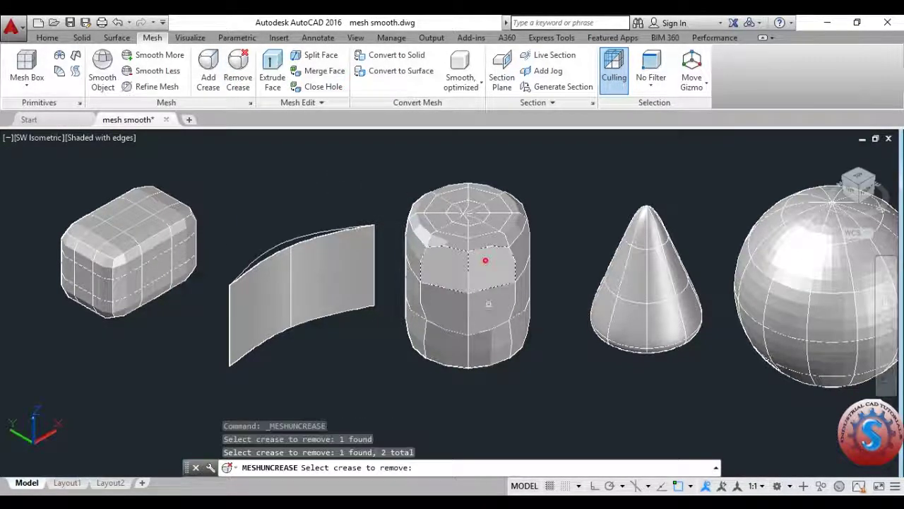
pyautogui.click(487, 300)
pyautogui.click(481, 304)
pyautogui.press('Return')
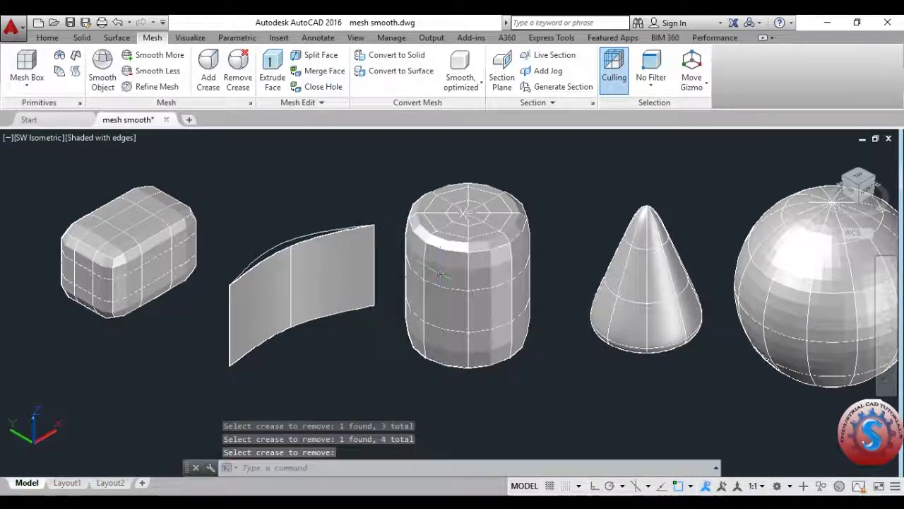
# - Add a crease with value 50 to both faces of the curved surface mesh
pyautogui.click(209, 76)
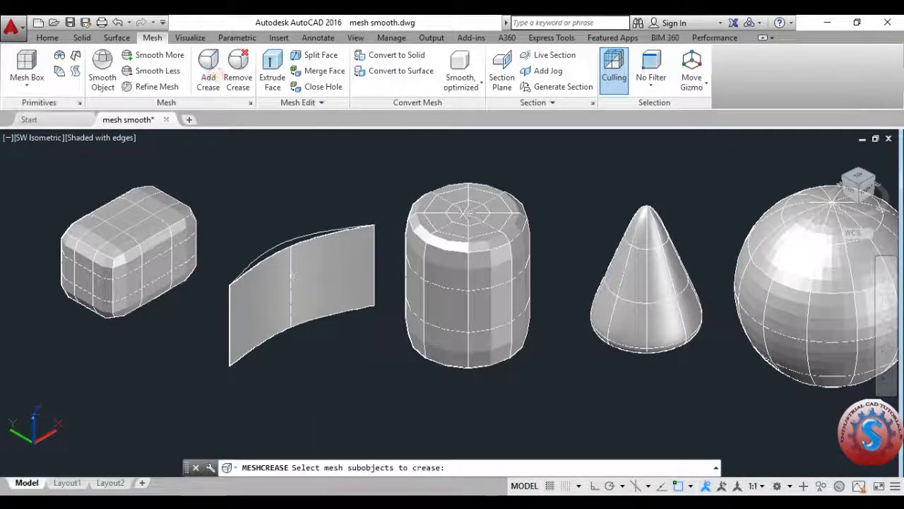
pyautogui.click(262, 289)
pyautogui.click(329, 269)
pyautogui.press('Return')
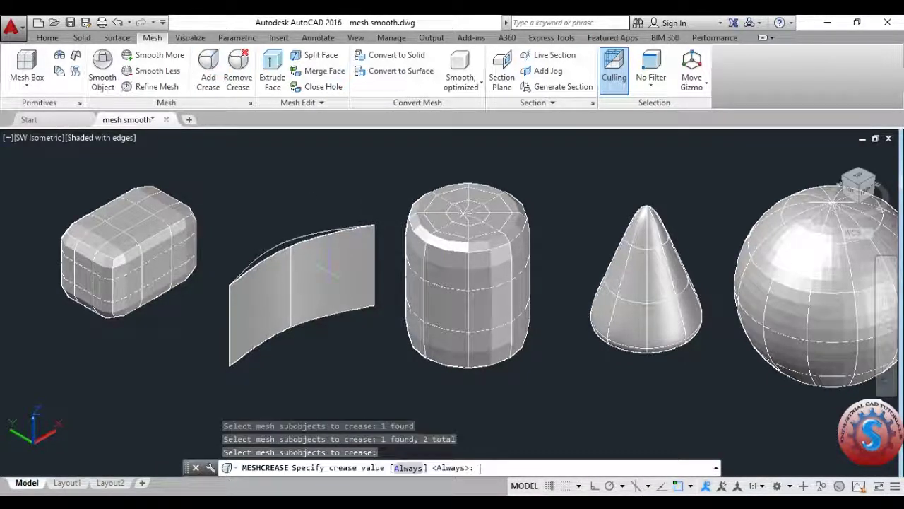
pyautogui.write('5')
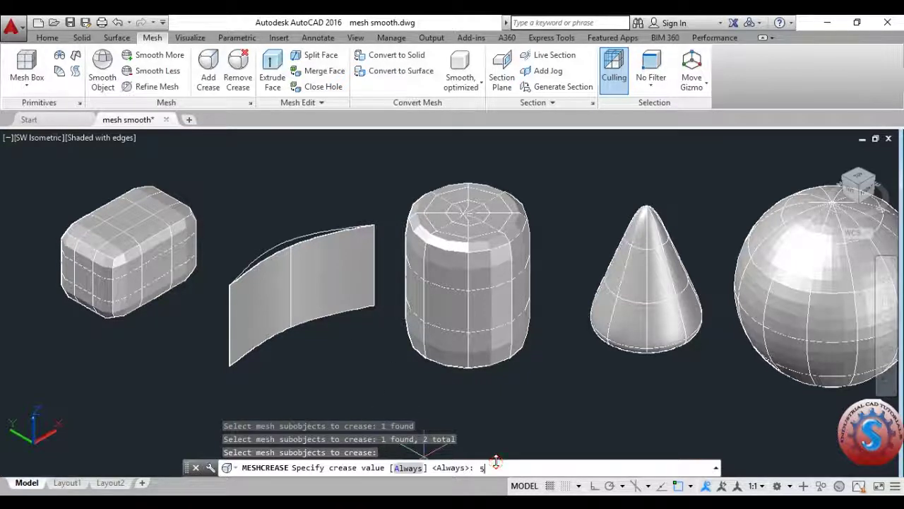
pyautogui.write('0')
pyautogui.press('Return')
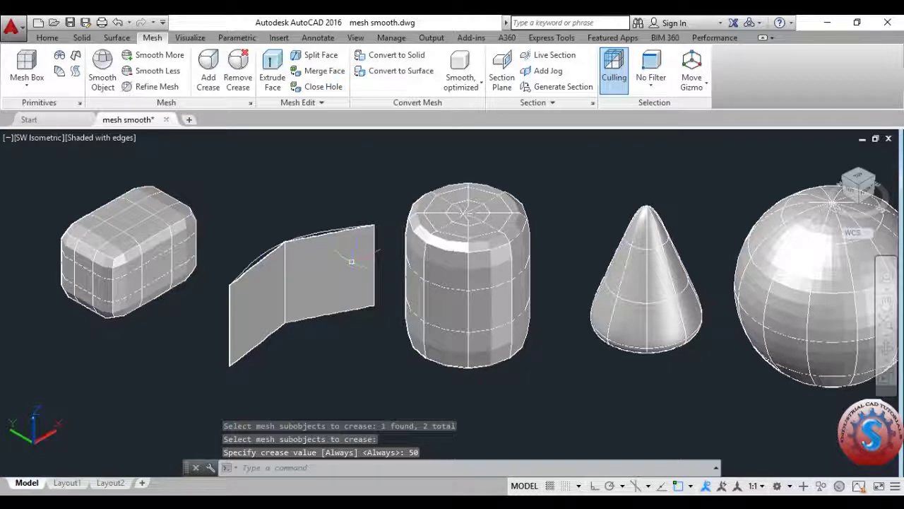
# - Undo the crease on the curved surface mesh
pyautogui.hotkey('ctrl', 'z')
pyautogui.press('Escape')
pyautogui.press('Escape')
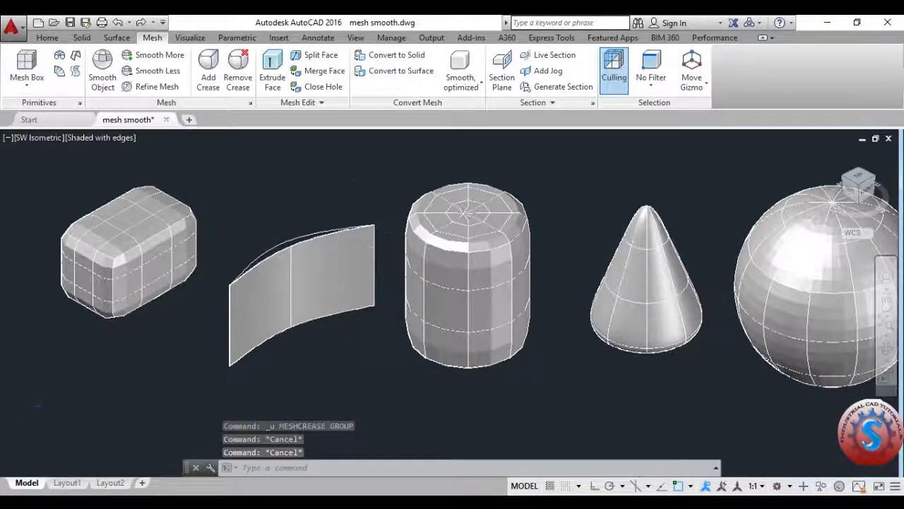
# - Review the available mesh types in the Mesh Tessellation Options and accept the dialog
pyautogui.scroll(-4, 452, 254)
pyautogui.scroll(2, 586, 309)
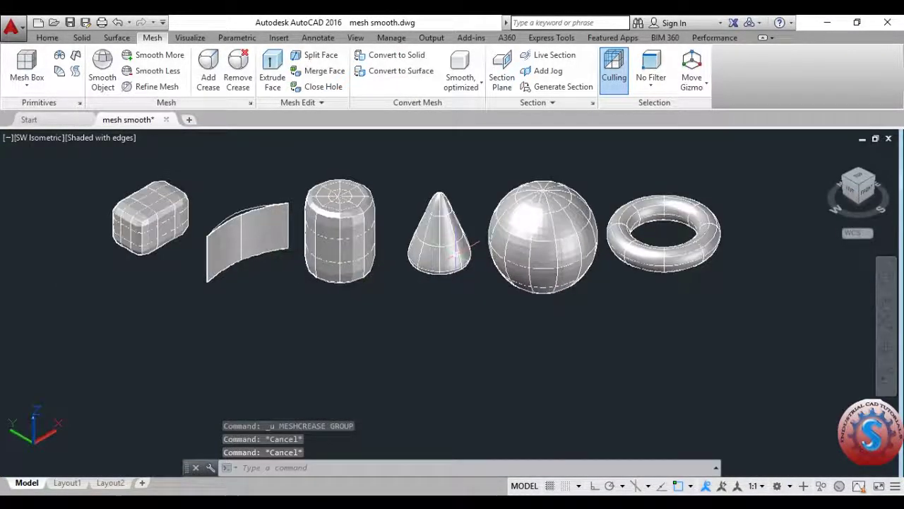
pyautogui.scroll(-2, 462, 247)
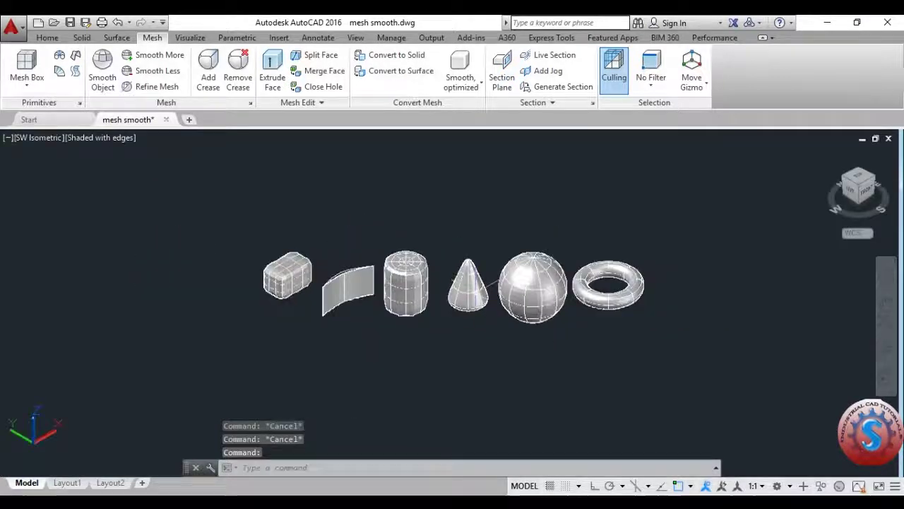
pyautogui.scroll(2, 484, 260)
pyautogui.keyDown('shift'); pyautogui.moveTo(494, 279); pyautogui.dragTo(502, 271, button='middle'); pyautogui.keyUp('shift')
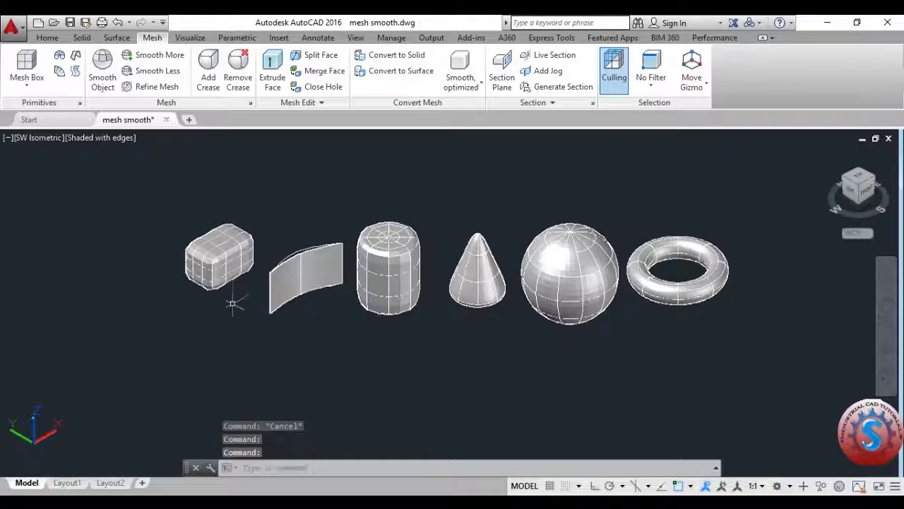
pyautogui.click(250, 103)
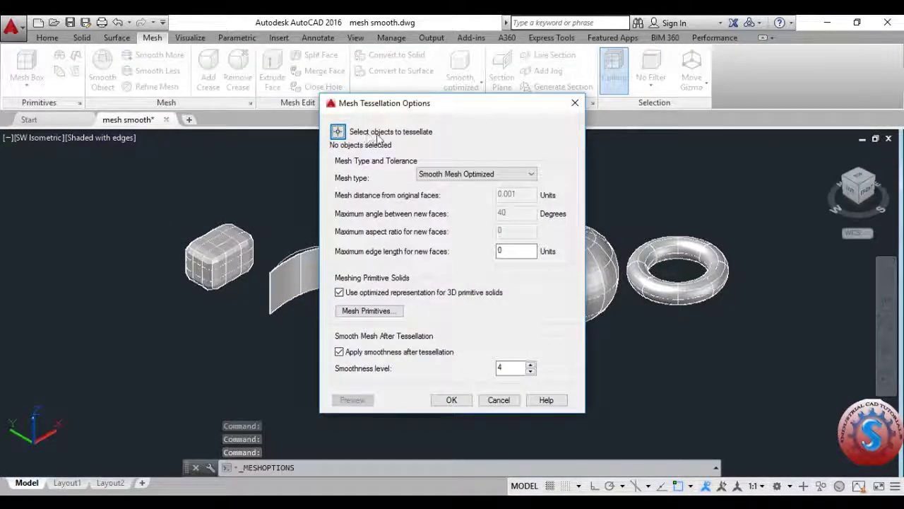
pyautogui.click(530, 174)
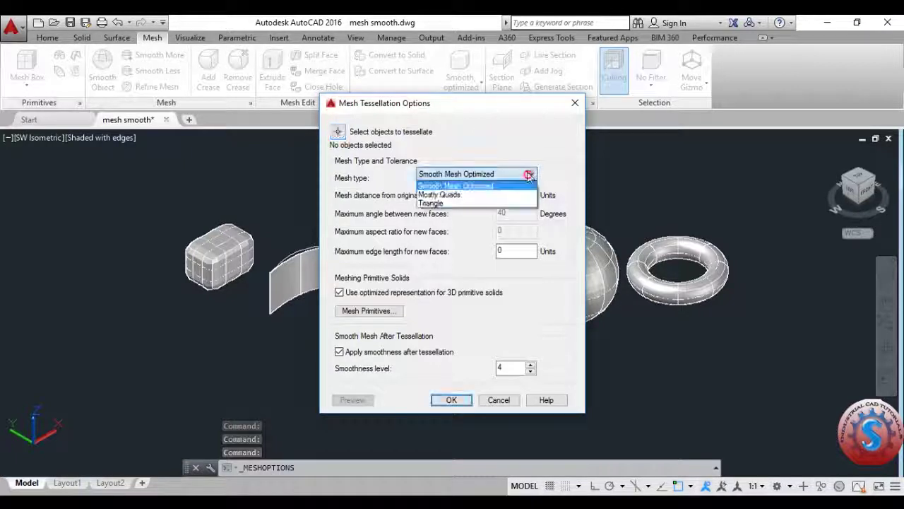
pyautogui.click(529, 174)
pyautogui.click(529, 174)
pyautogui.click(528, 174)
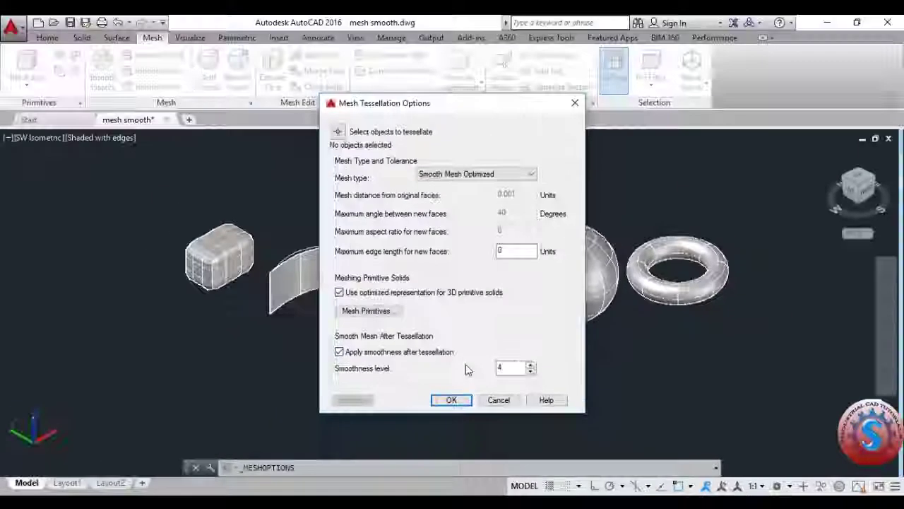
pyautogui.click(451, 400)
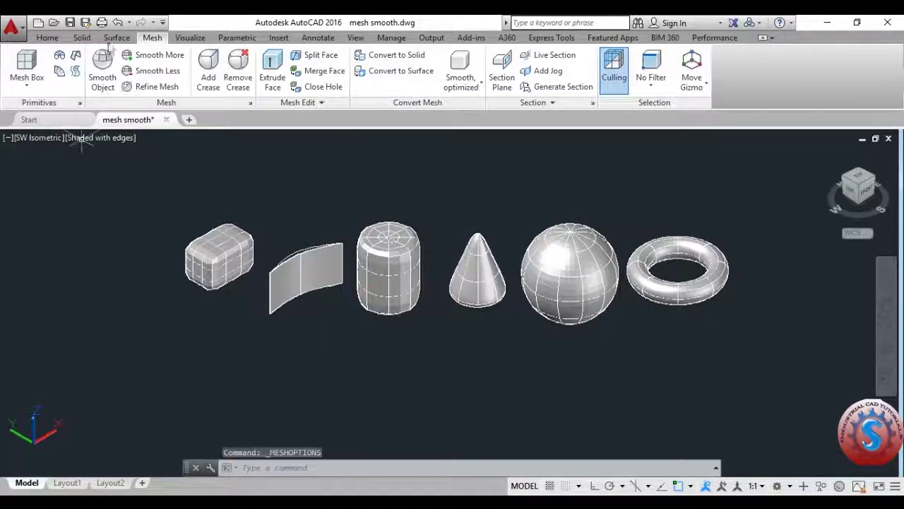